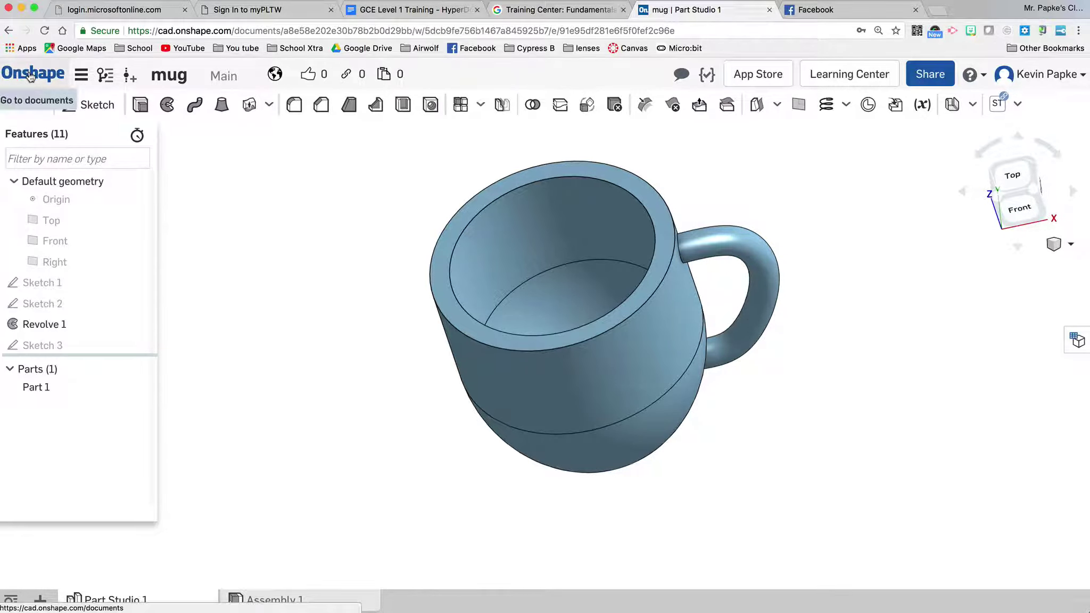
- Return to the documents list and create a new public document named "coffee mug"
left_click(30, 77)
left_click(30, 77)
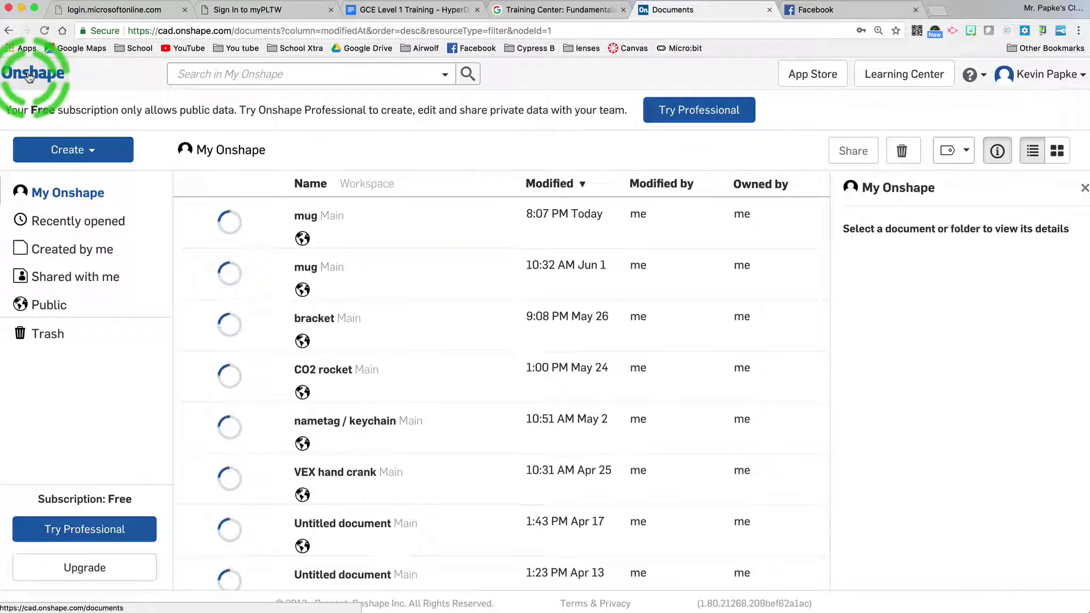
left_click(66, 151)
left_click(69, 181)
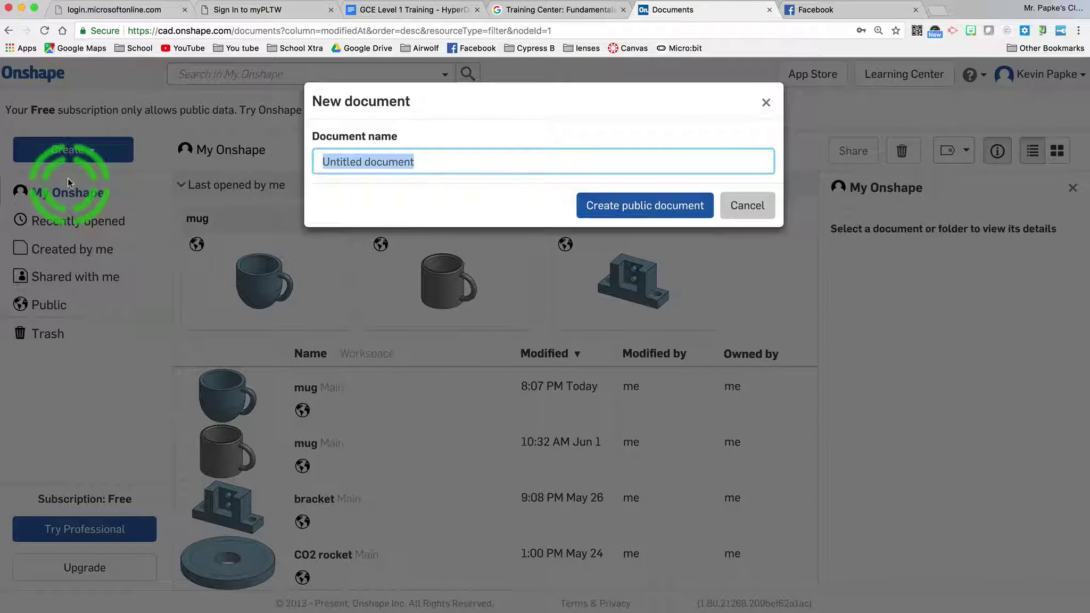
type("coff")
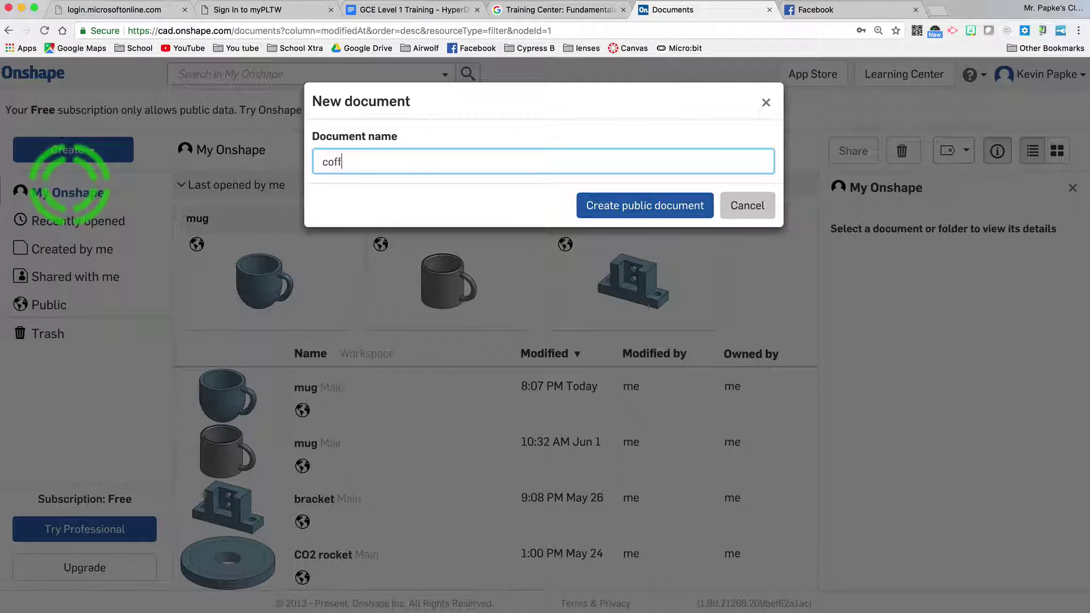
type("ee mug")
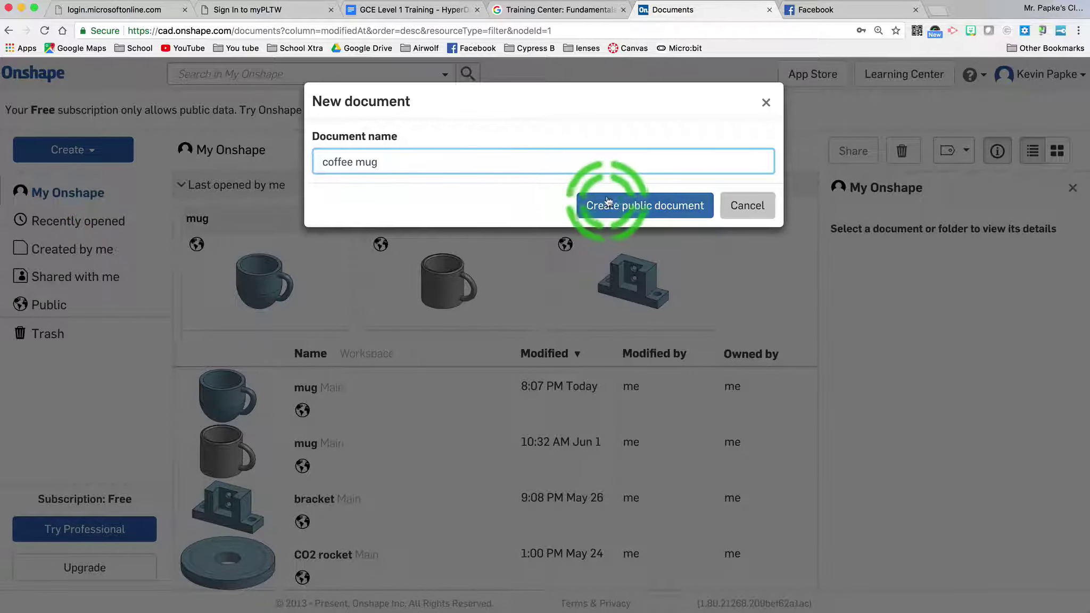
left_click(635, 208)
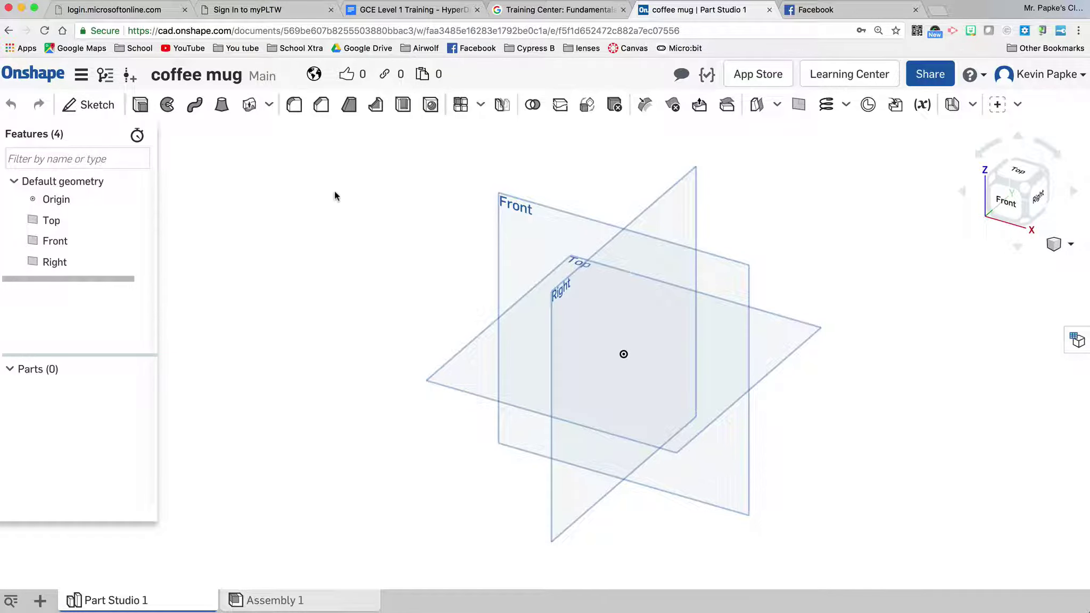
- Set the workspace's default length unit to Inch
left_click(80, 76)
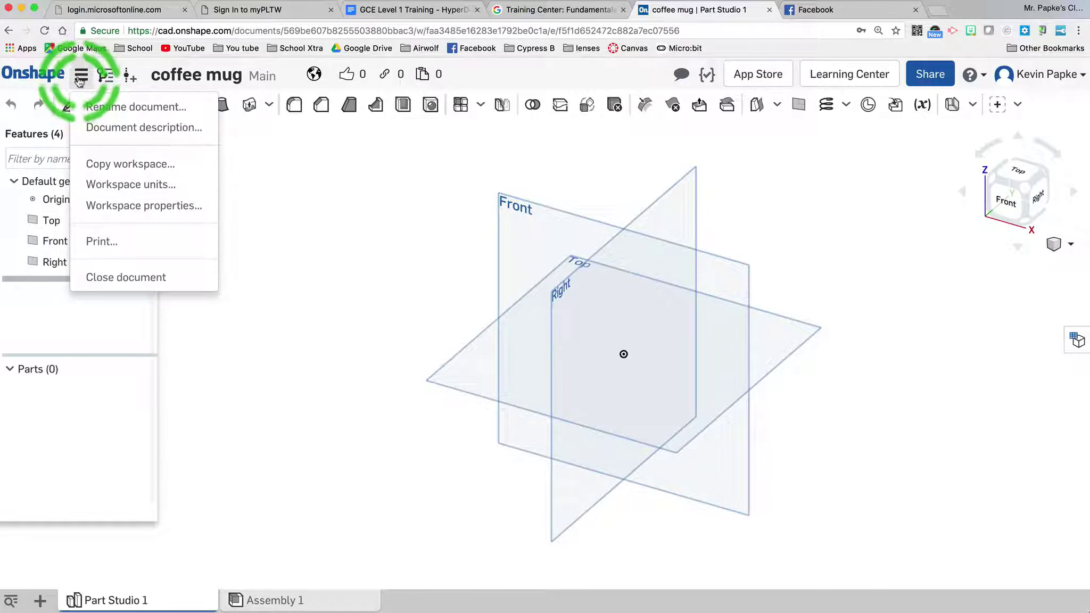
left_click(137, 185)
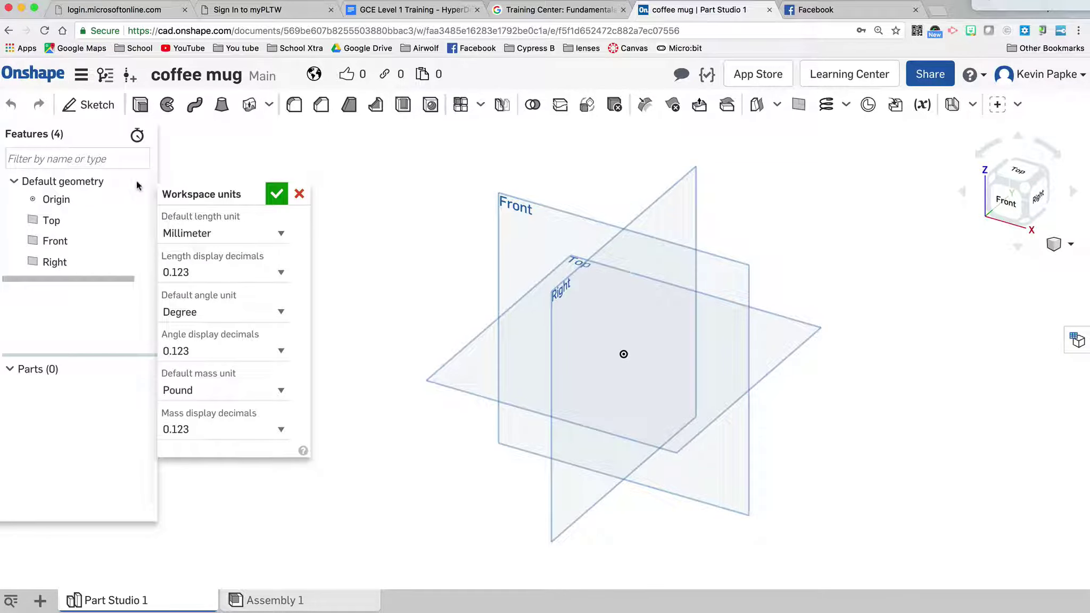
left_click(280, 232)
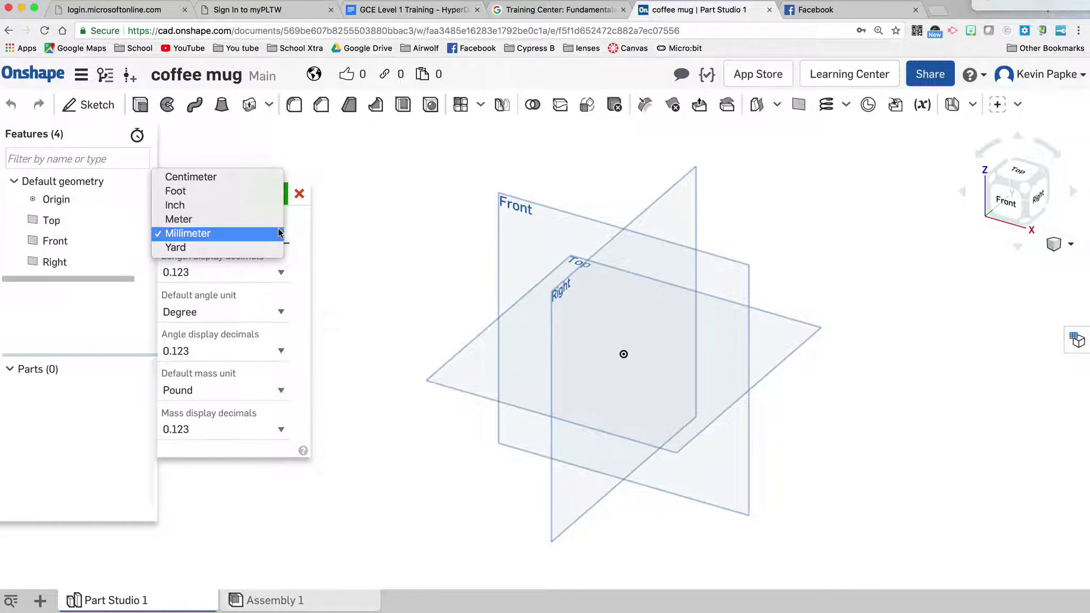
left_click(223, 206)
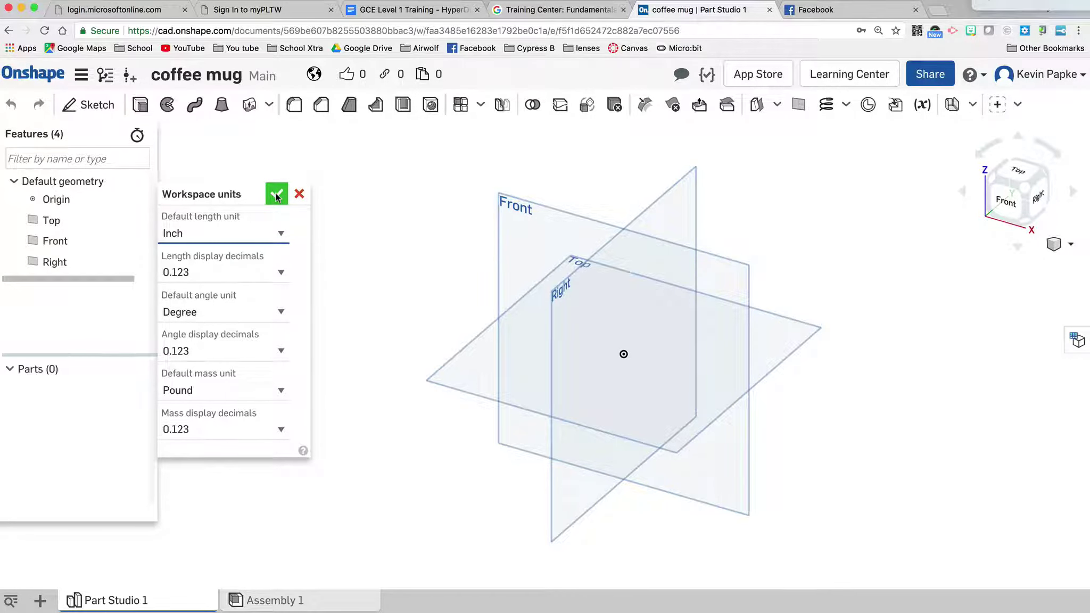
left_click(276, 194)
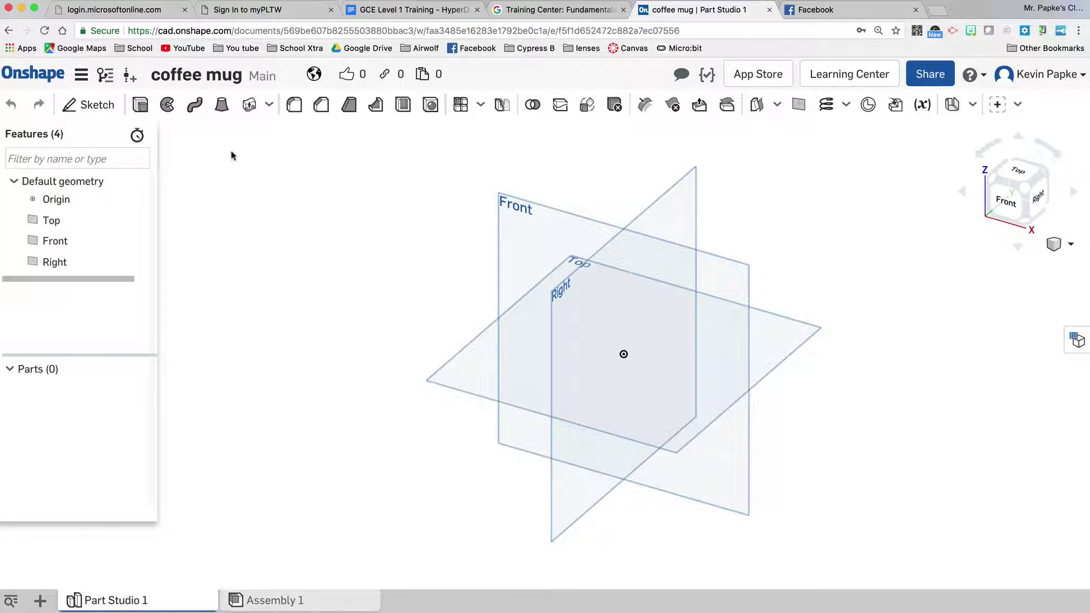
- Start a new sketch on the Front plane and face it straight on
left_click(96, 106)
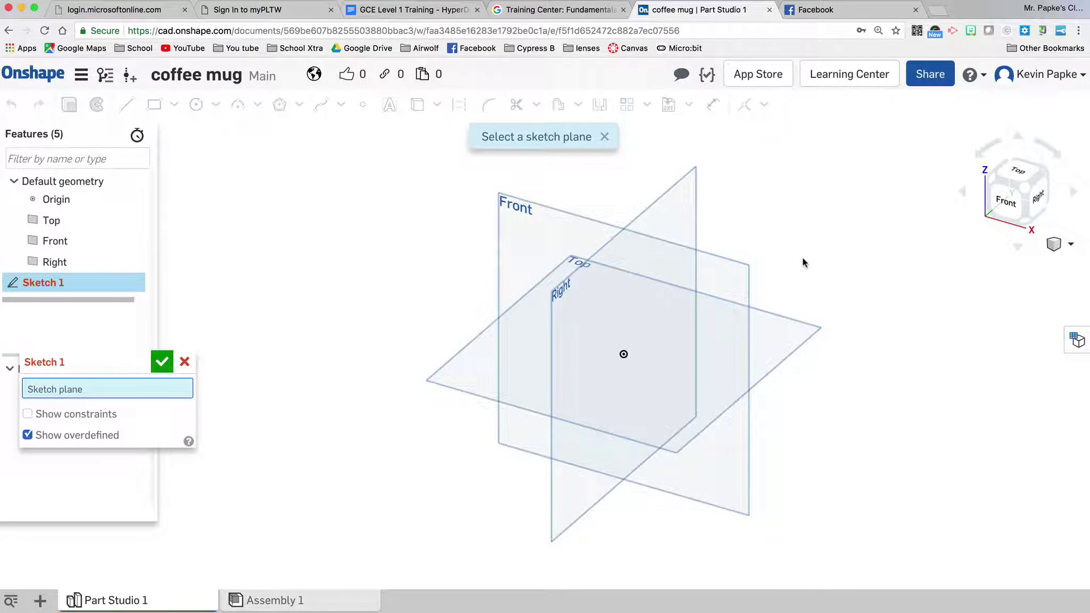
right_click_drag(844, 261, 801, 242)
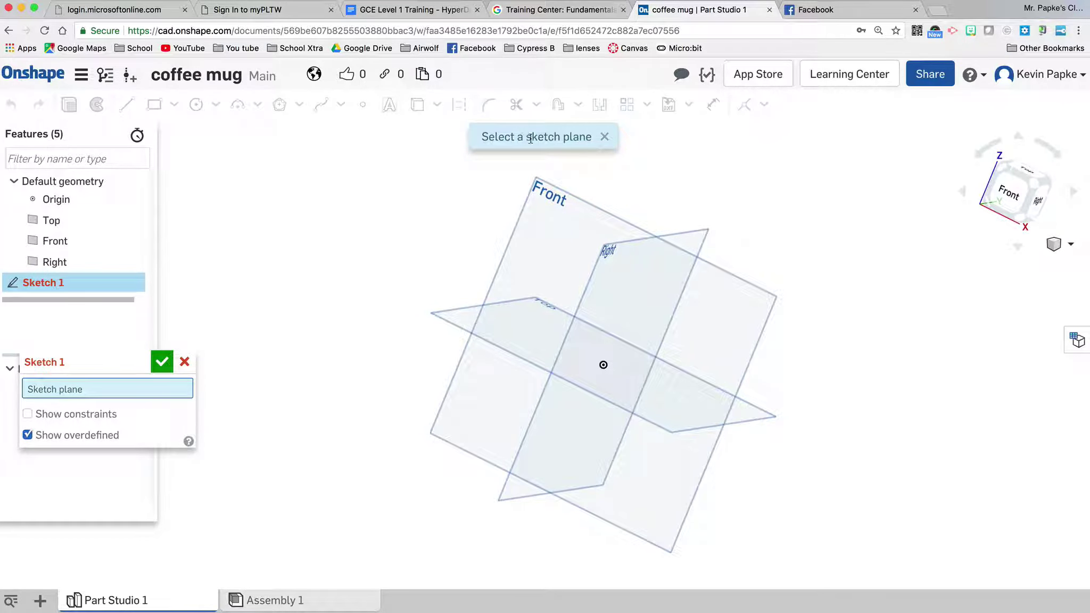
left_click(540, 221)
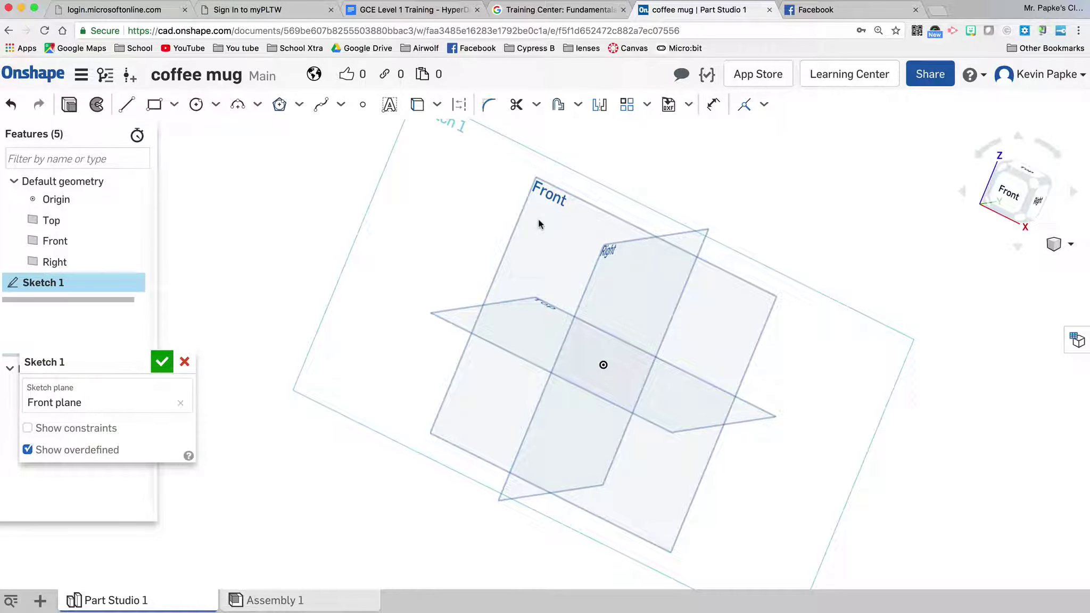
left_click(1008, 196)
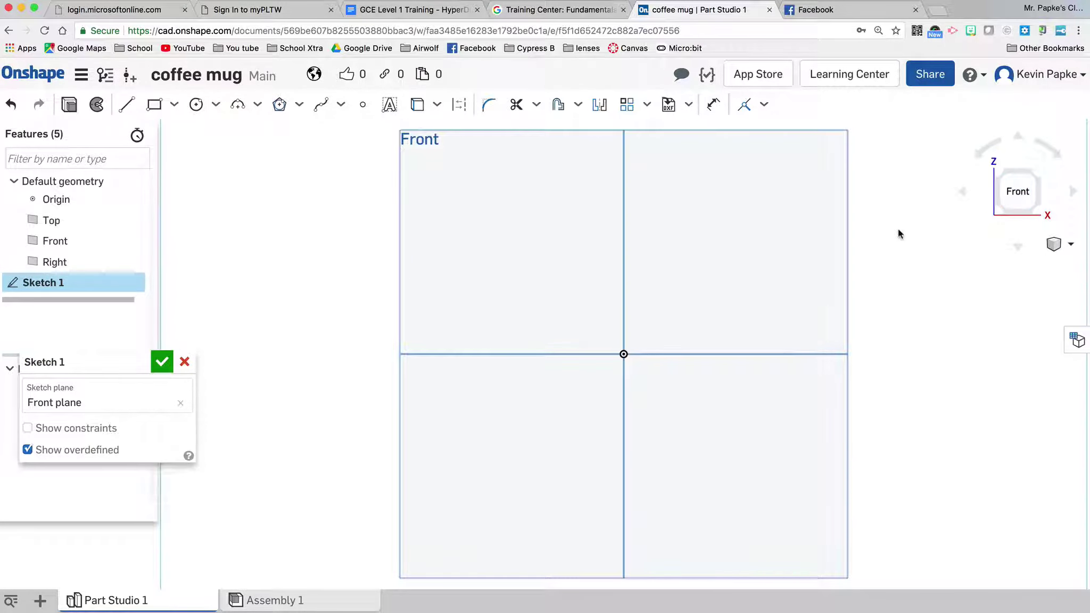
right_click_drag(886, 251, 847, 268)
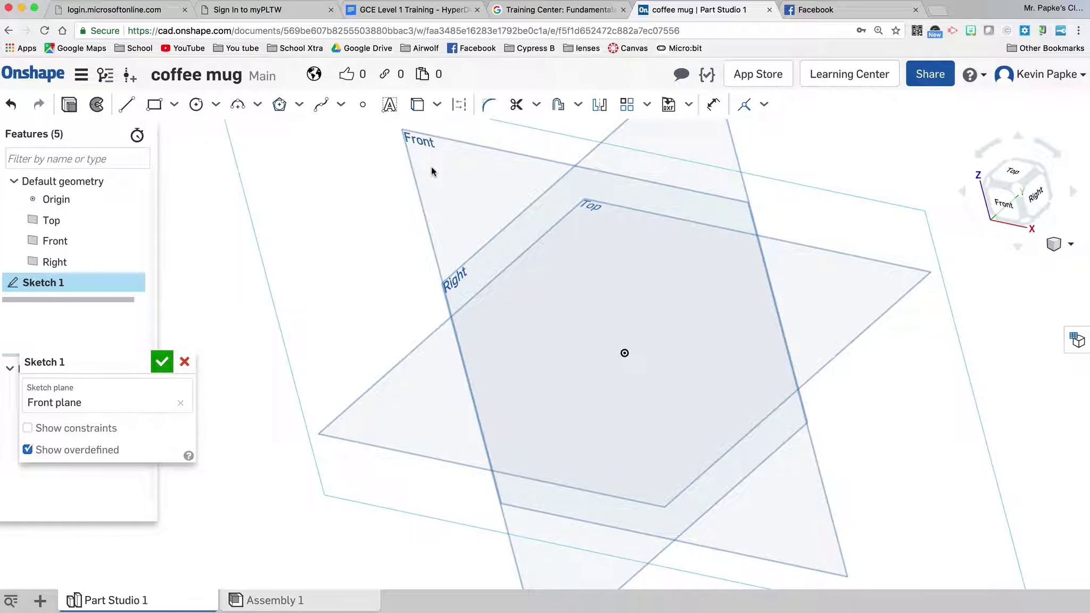
key("n")
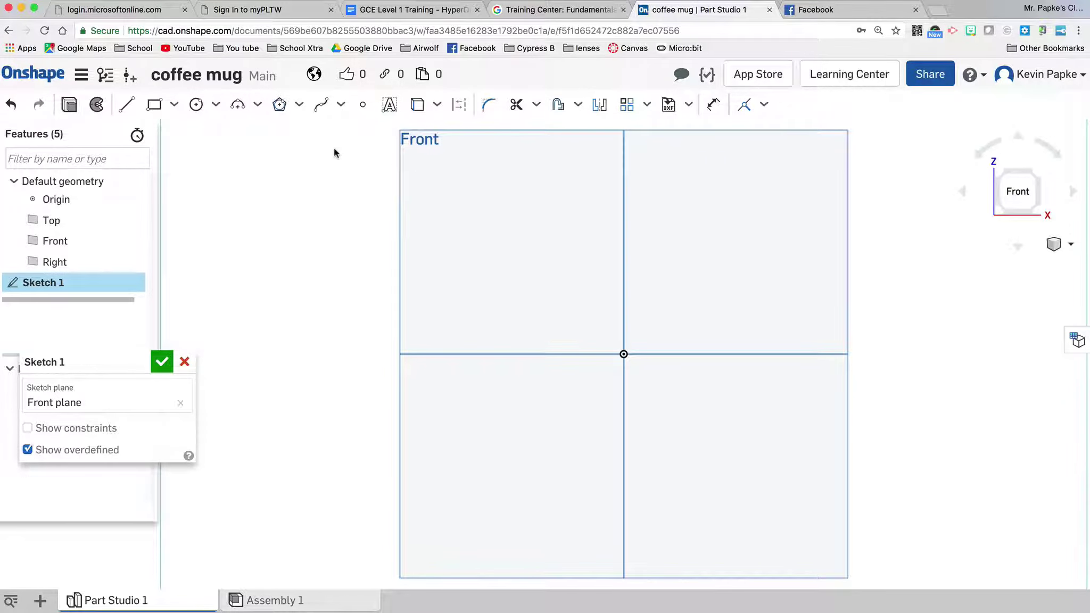
- Sketch a corner rectangle up and to the right from the origin, 1.5 in wide and 3 in high
left_click(155, 104)
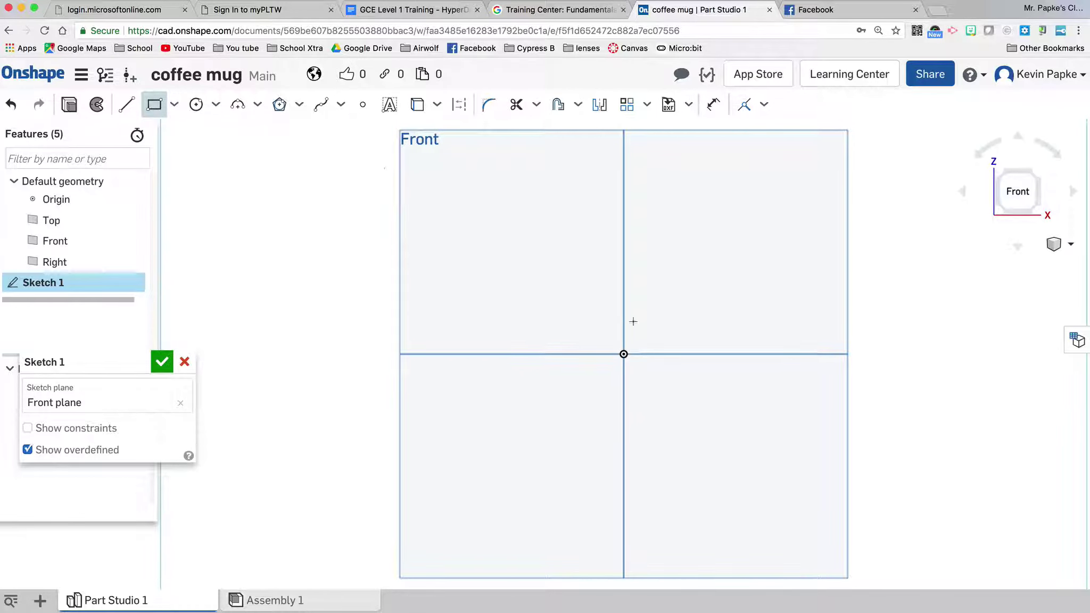
left_click(624, 354)
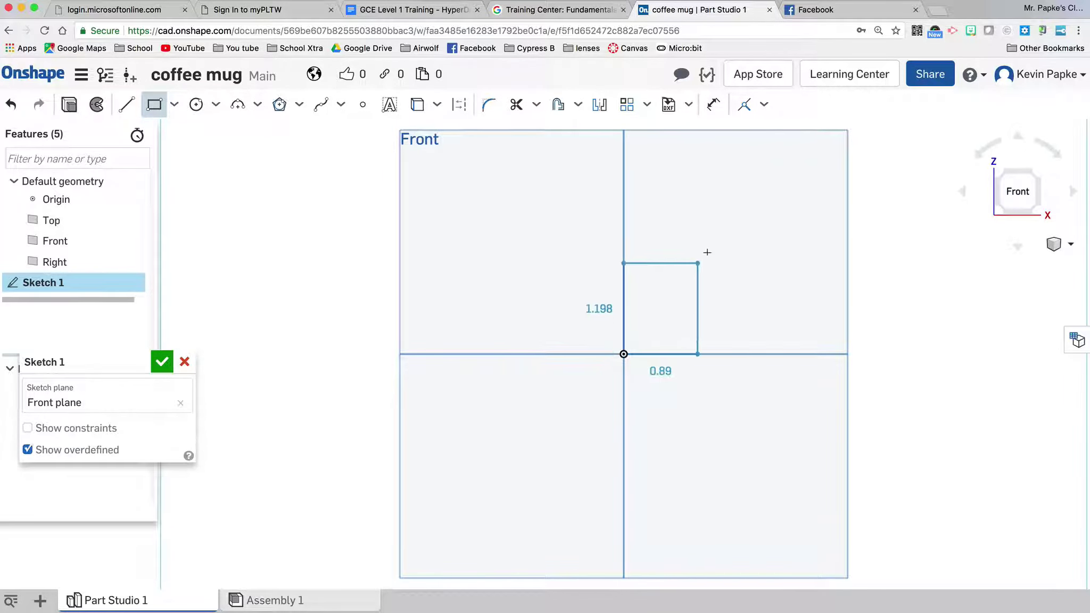
left_click(756, 183)
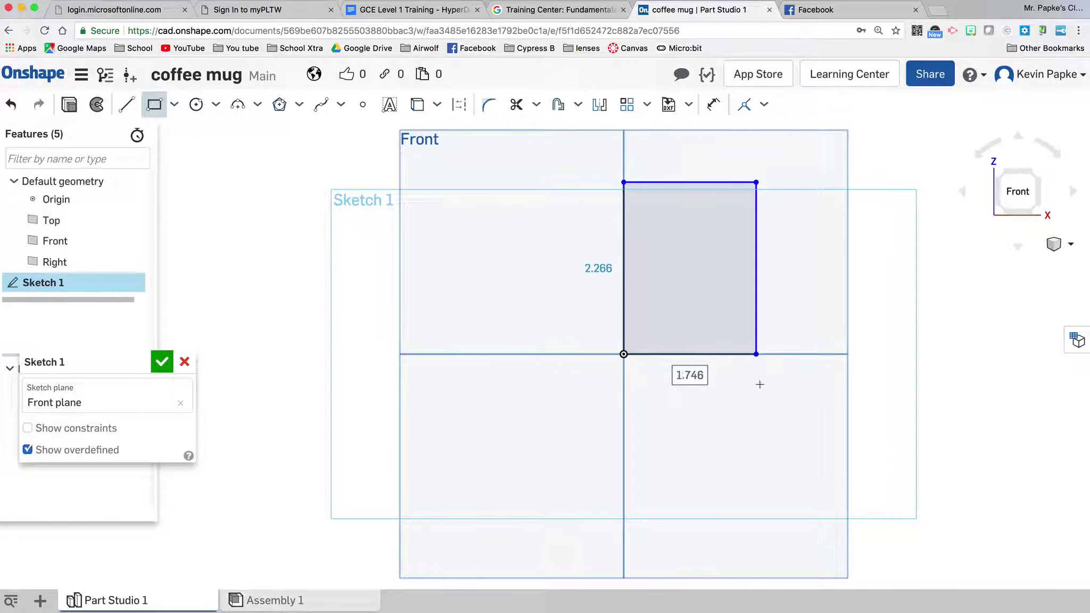
type("1.8")
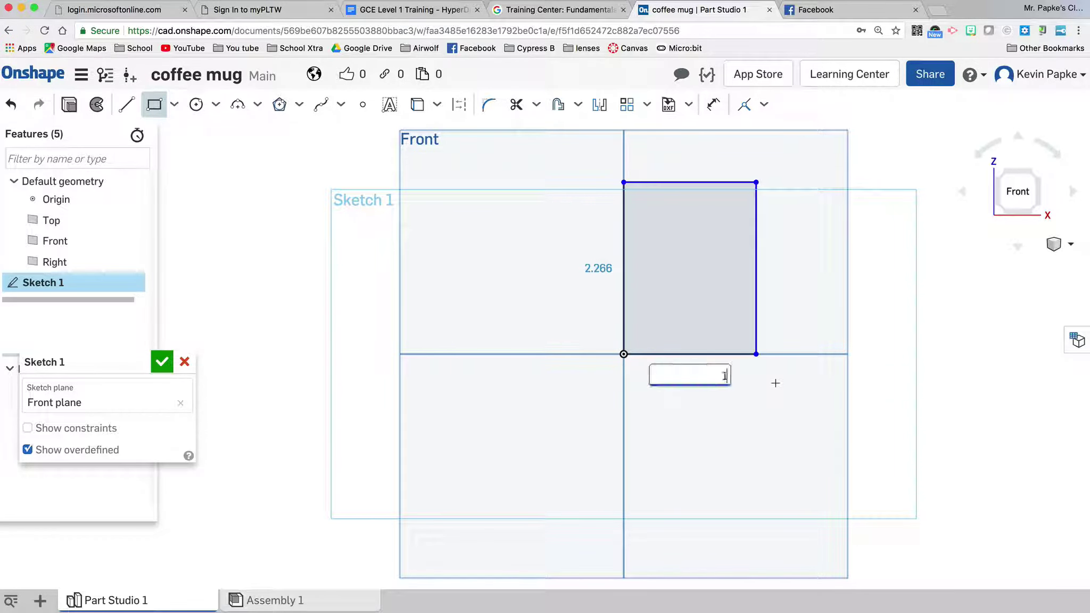
key("Tab")
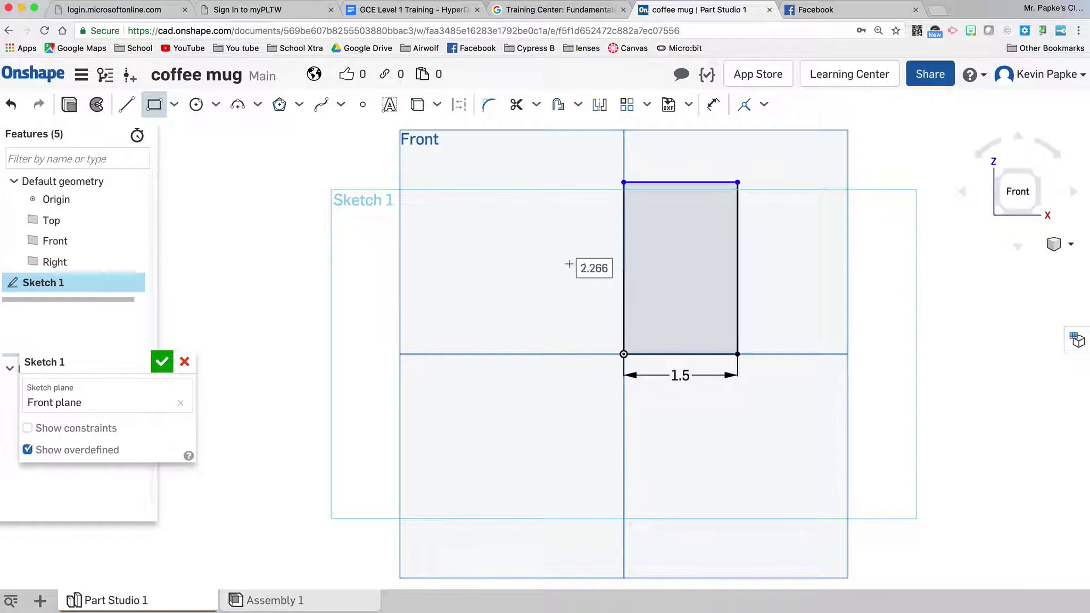
type("3")
key("Return")
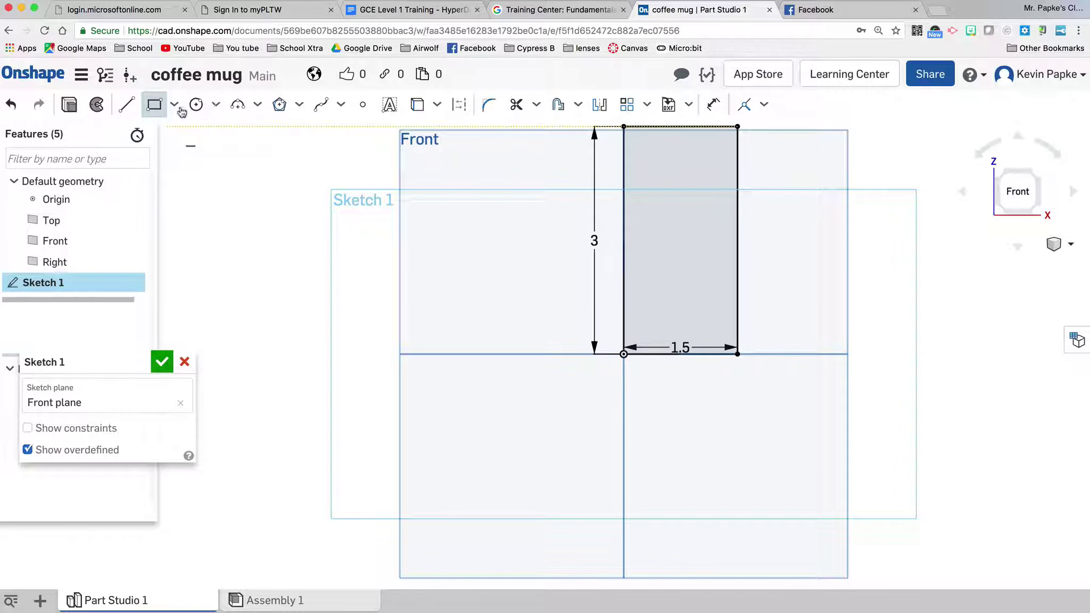
key("Escape")
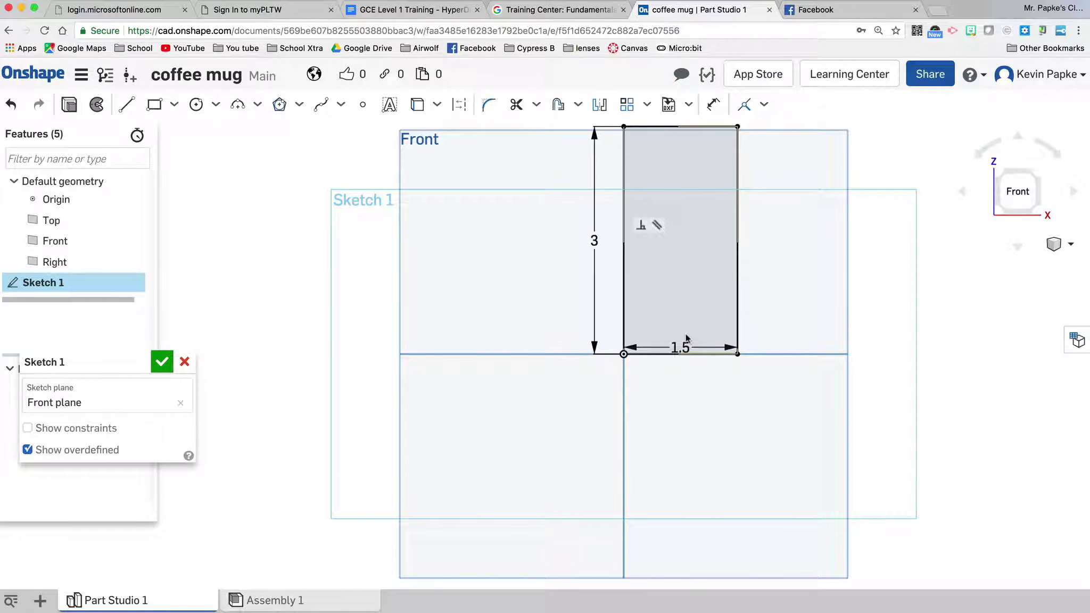
- Reposition the rectangle's dimensions so the width sits below the profile and the height close beside it
left_click_drag(681, 348, 678, 372)
left_click_drag(595, 241, 604, 242)
mouse_move(678, 372)
left_mouse_down()
mouse_move(671, 304)
mouse_move(680, 373)
left_mouse_up()
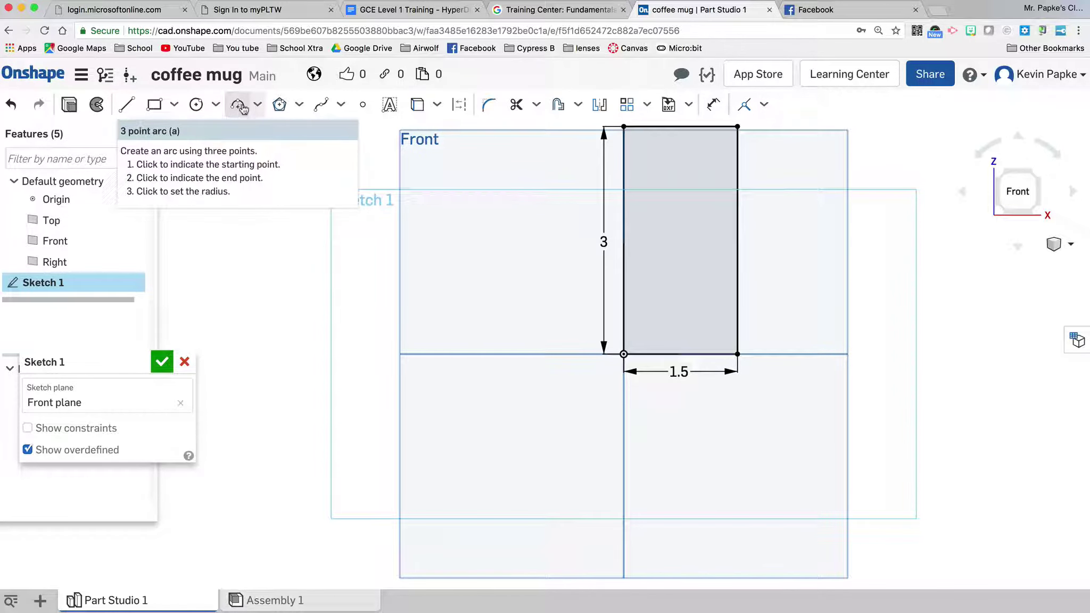
- Draw a 3 point arc from the midpoint of the rectangle's right edge to the midpoint of its bottom edge, with radius 2 in
left_click(258, 105)
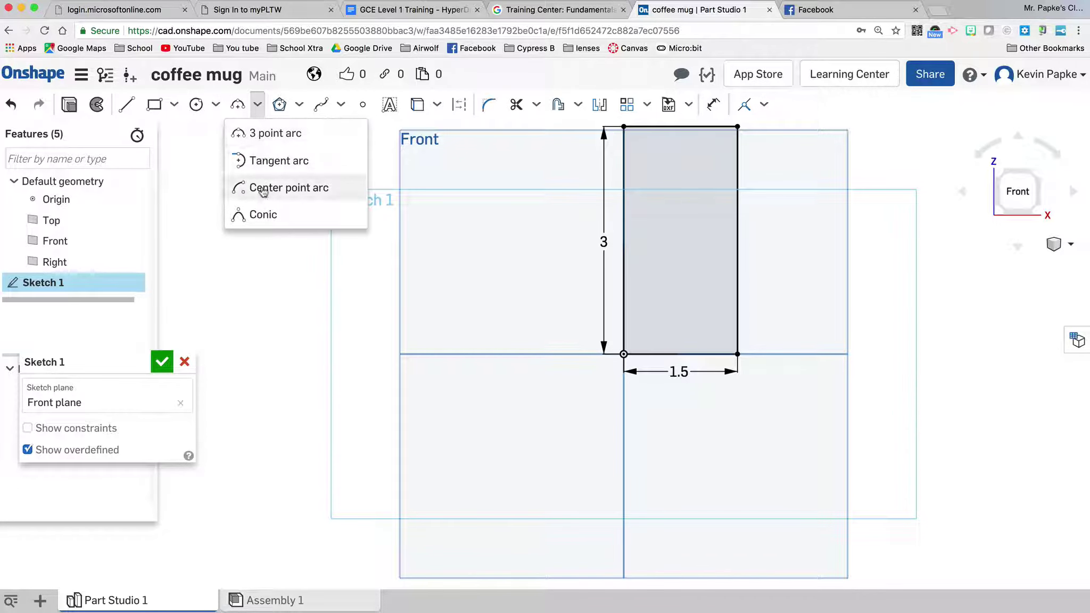
left_click(265, 134)
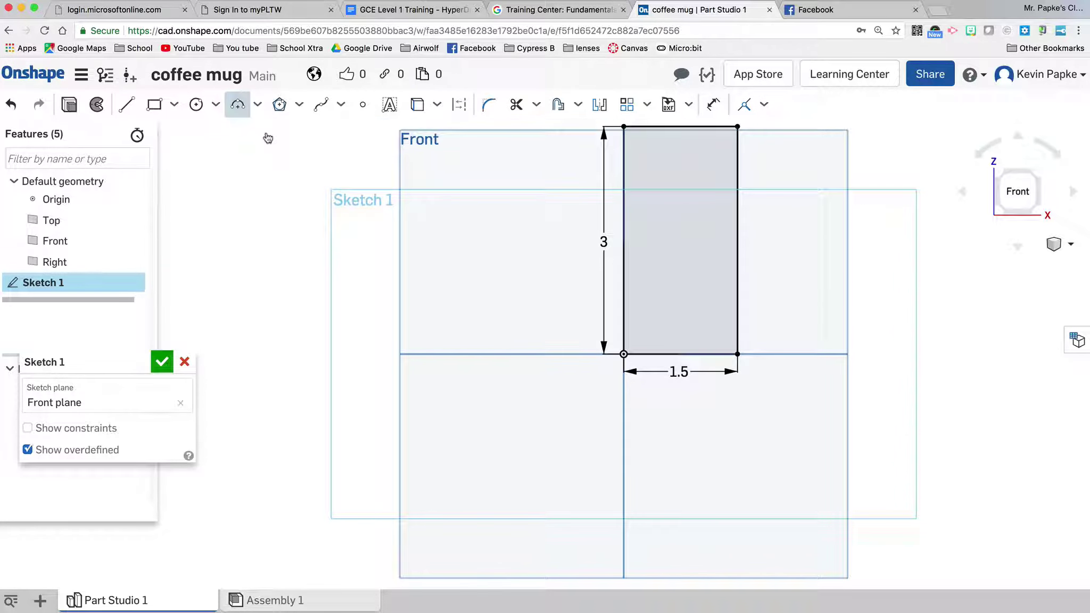
left_click(736, 240)
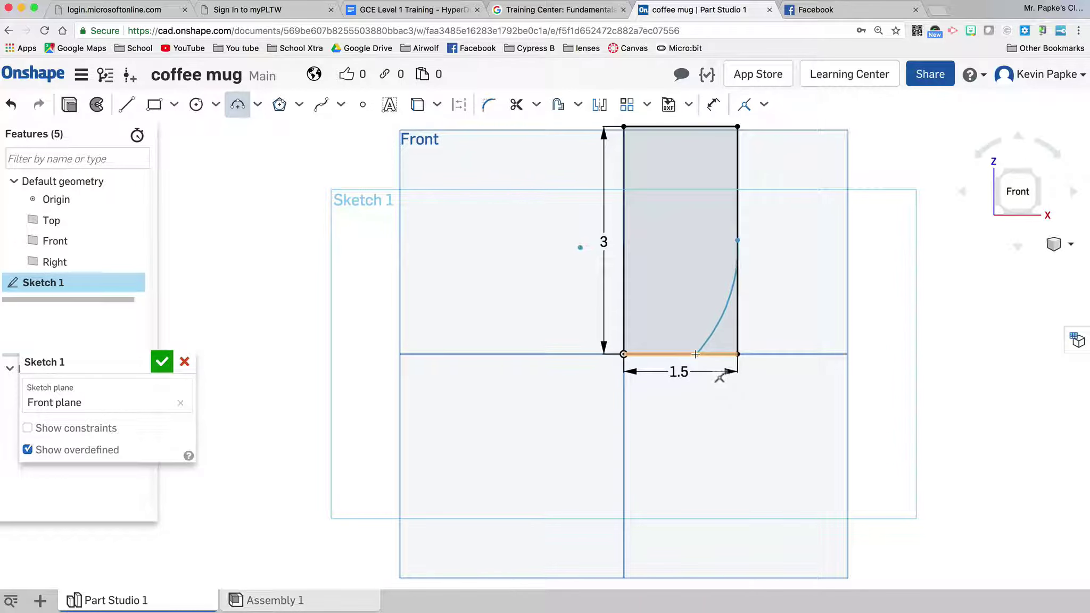
left_click(680, 354)
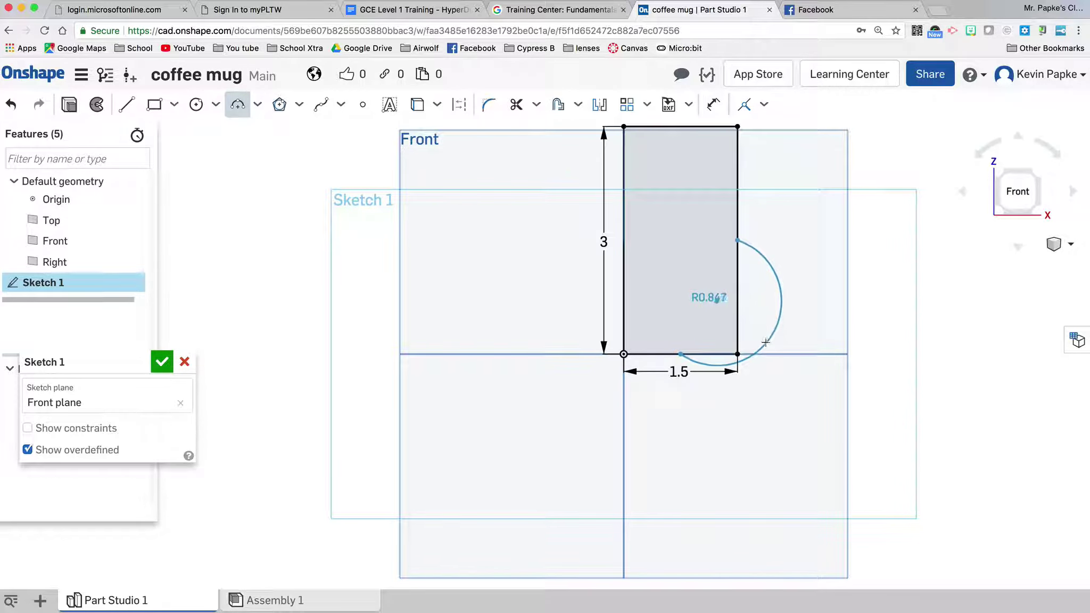
left_click(715, 316)
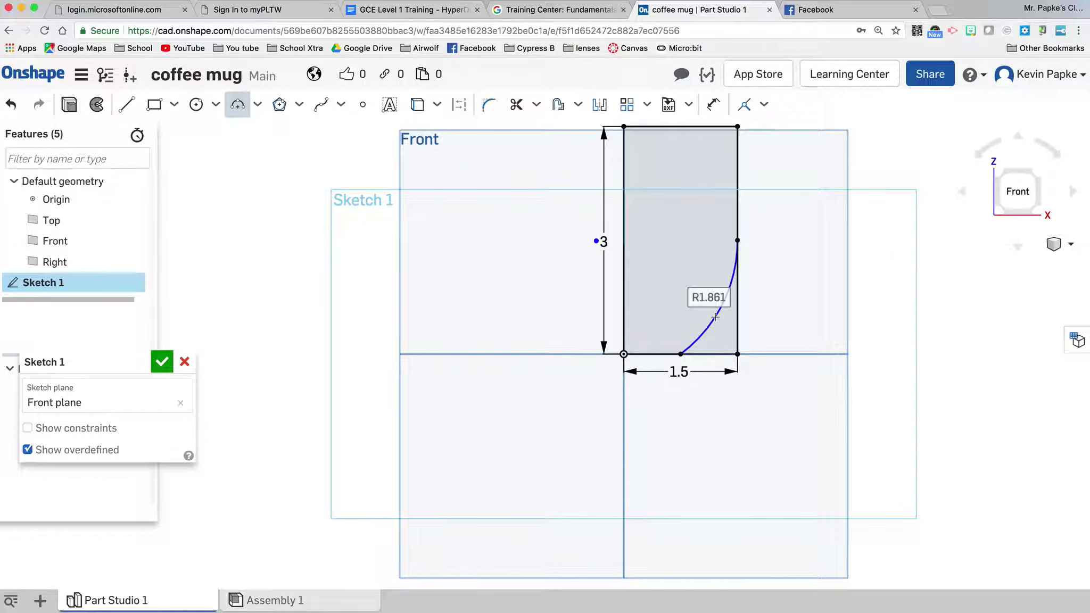
type("2")
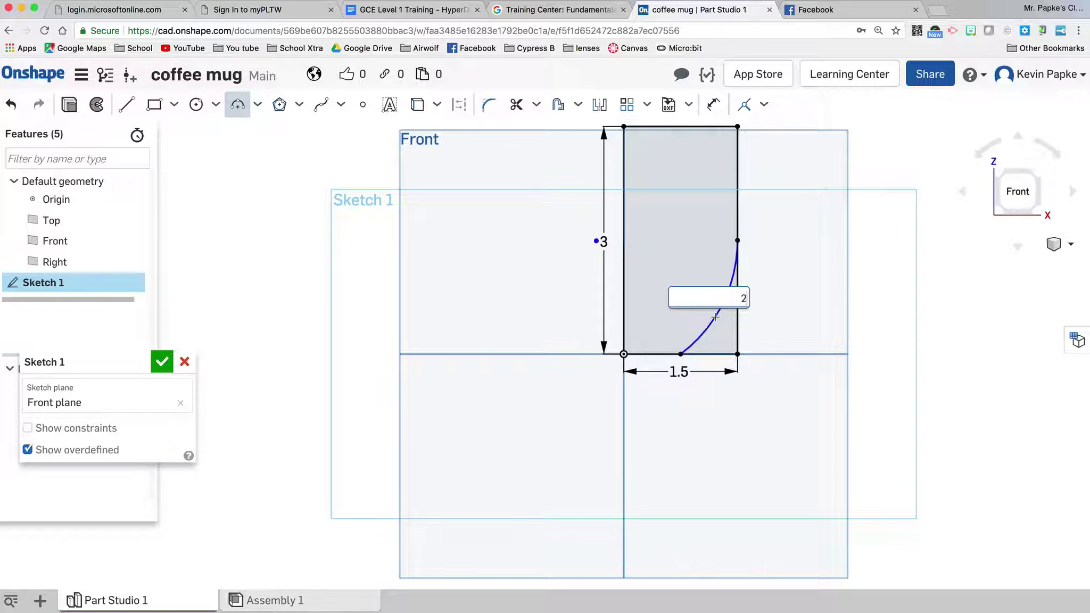
key("Return")
left_click(520, 207)
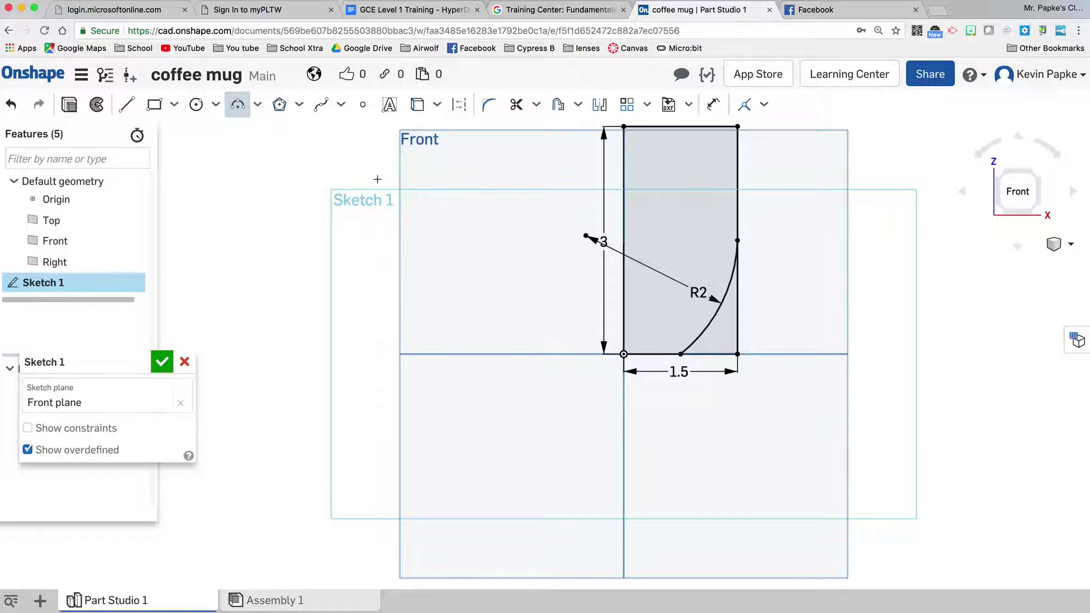
key("Escape")
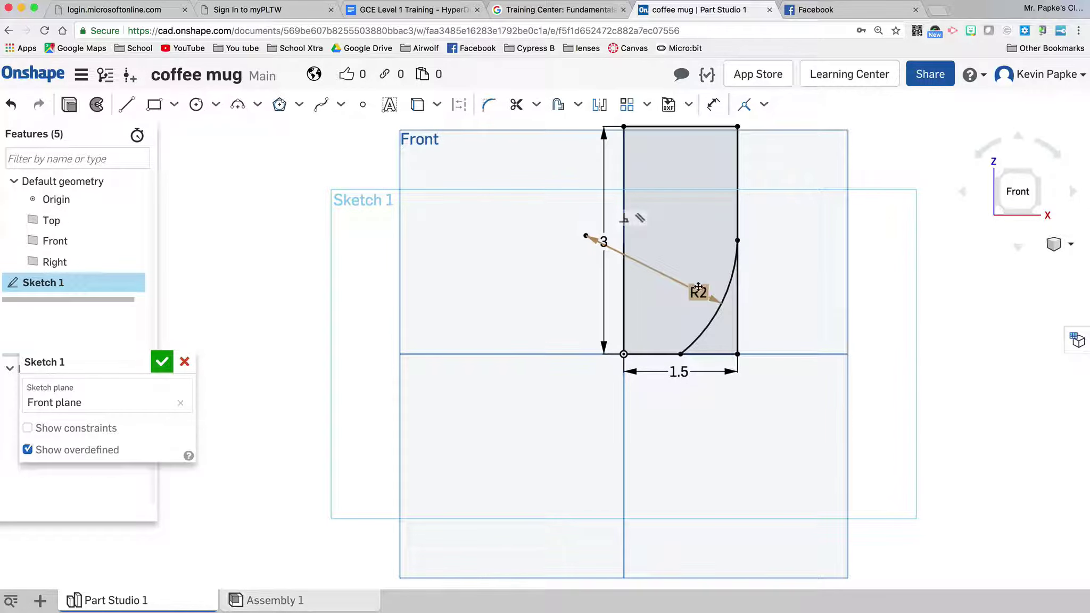
- Move the arc's radius dimension outside the profile, beyond the rectangle's lower-right corner
left_click_drag(697, 291, 766, 356)
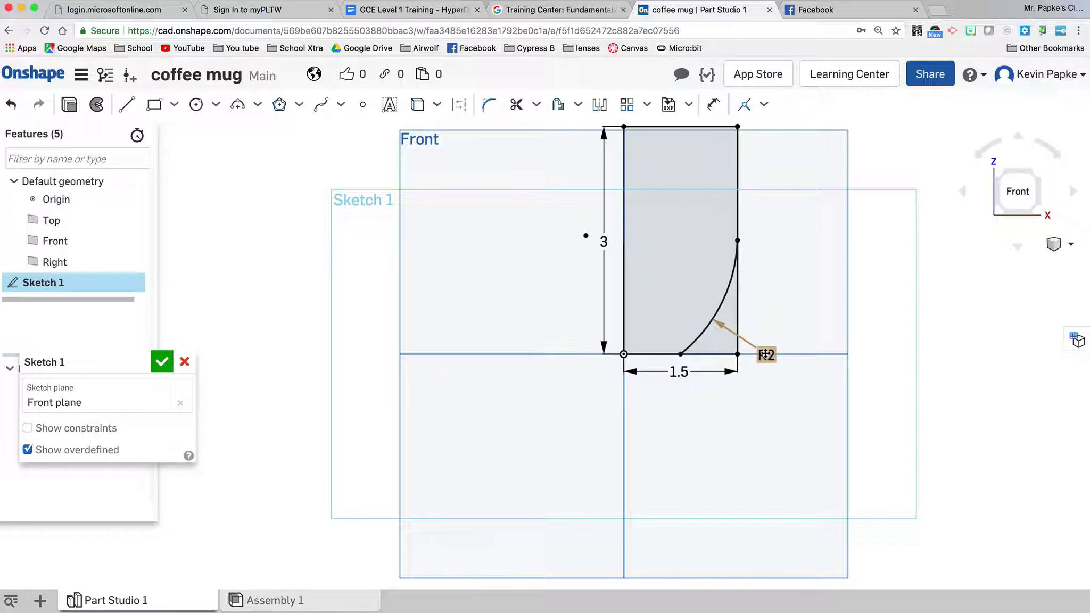
mouse_move(766, 354)
left_mouse_down()
mouse_move(793, 246)
mouse_move(780, 361)
mouse_move(774, 336)
mouse_move(771, 356)
mouse_move(767, 343)
left_mouse_up()
- Trim away the rectangle's lower-right corner lines outside the arc
scroll(773, 343, "down", 1)
scroll(770, 344, "down", 1)
scroll(767, 344, "down", 1)
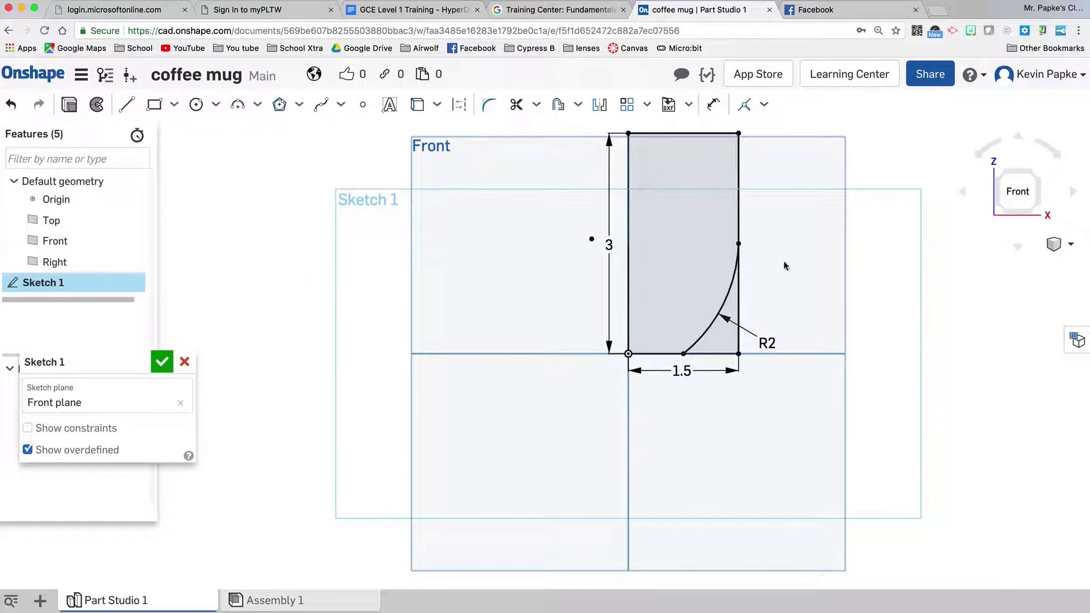
left_click(516, 106)
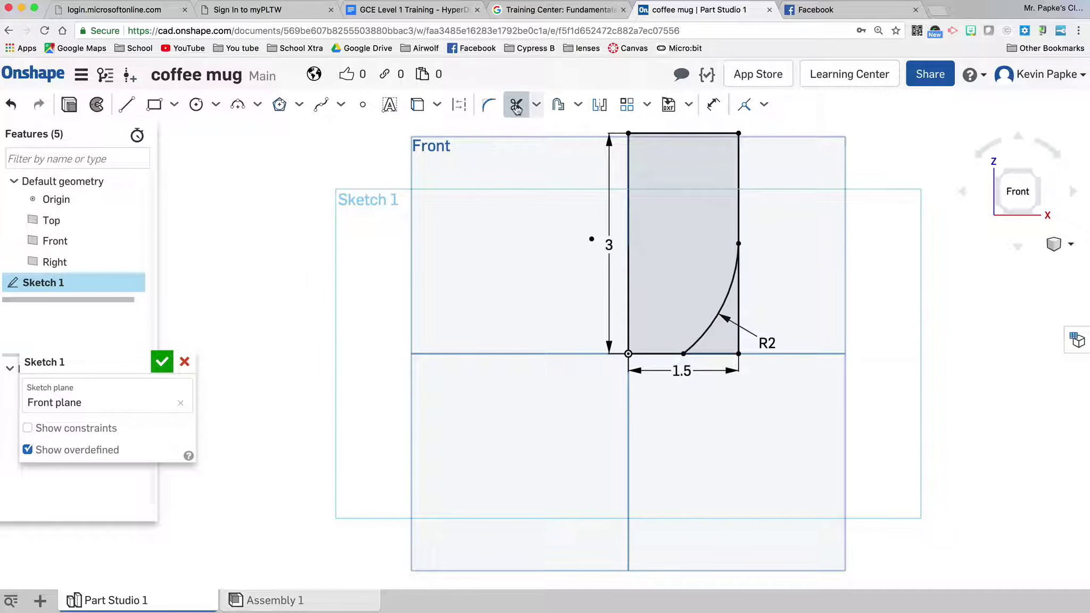
left_click(737, 313)
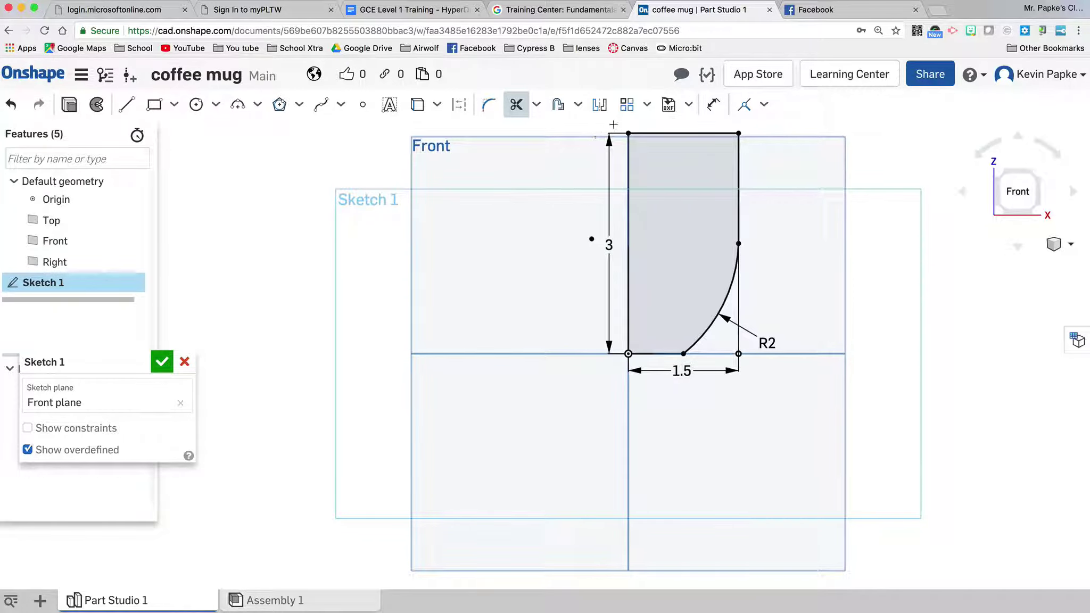
- Offset the right edge, arc and bottom edge 0.25 in inward, and place the offset dimension above the wall's upper end
left_click(558, 106)
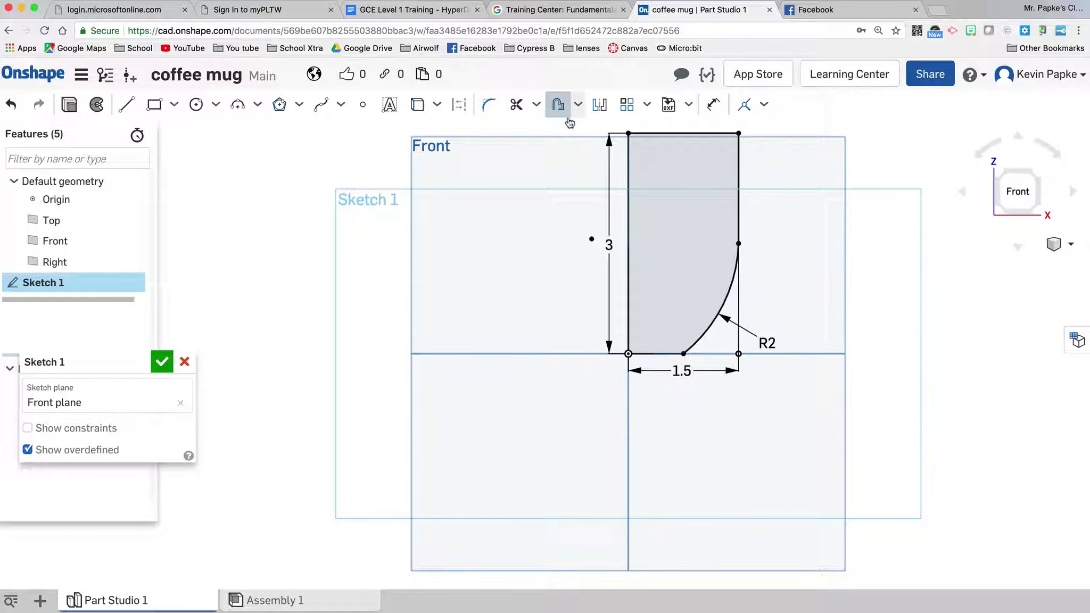
left_click(737, 205)
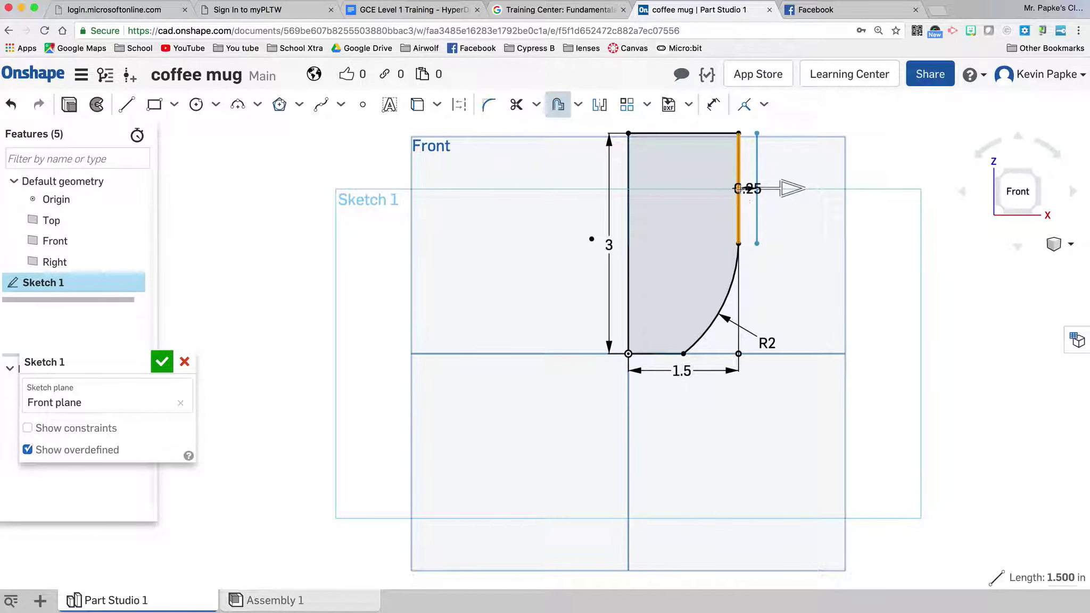
left_click(729, 287)
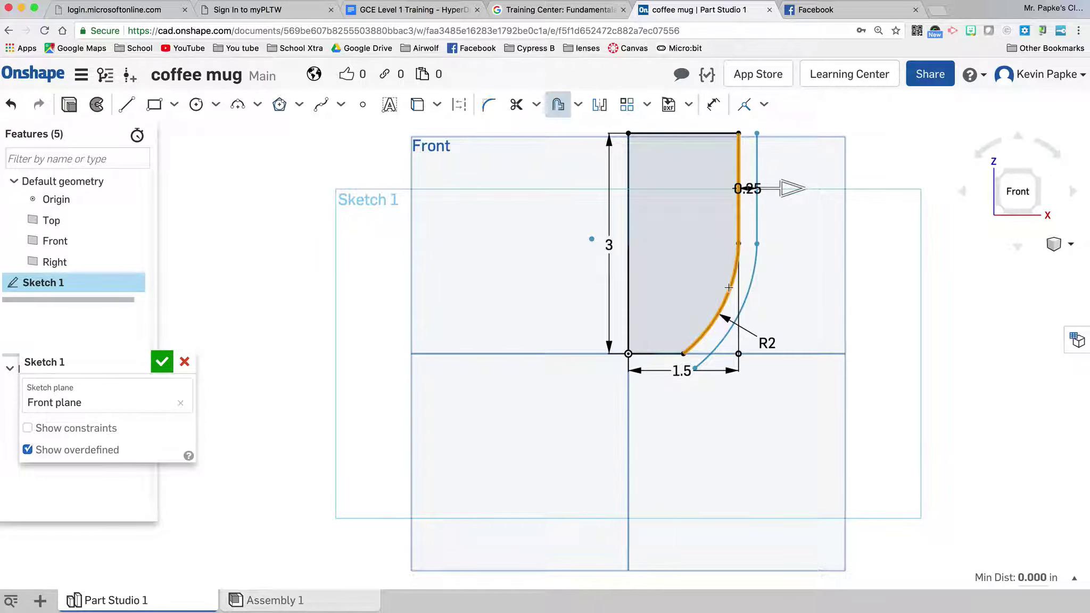
left_click(659, 354)
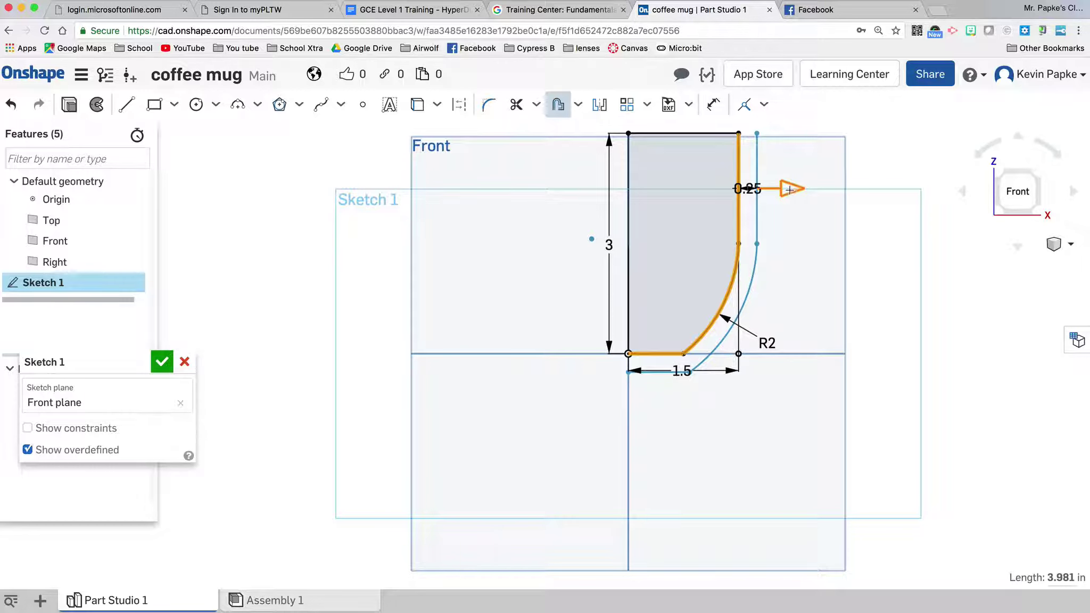
left_click_drag(789, 190, 740, 197)
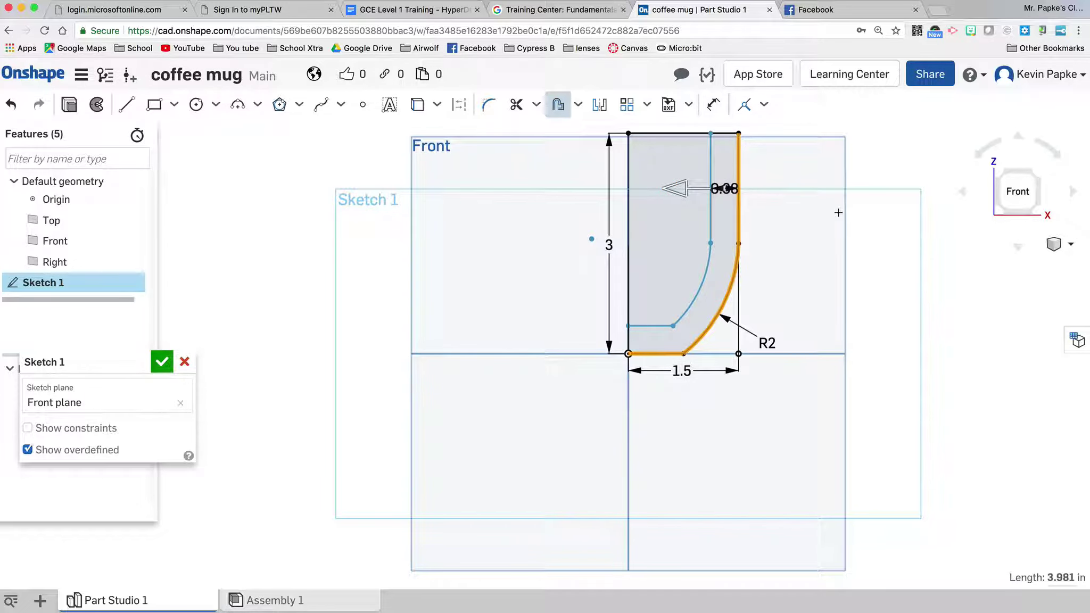
left_click(838, 212)
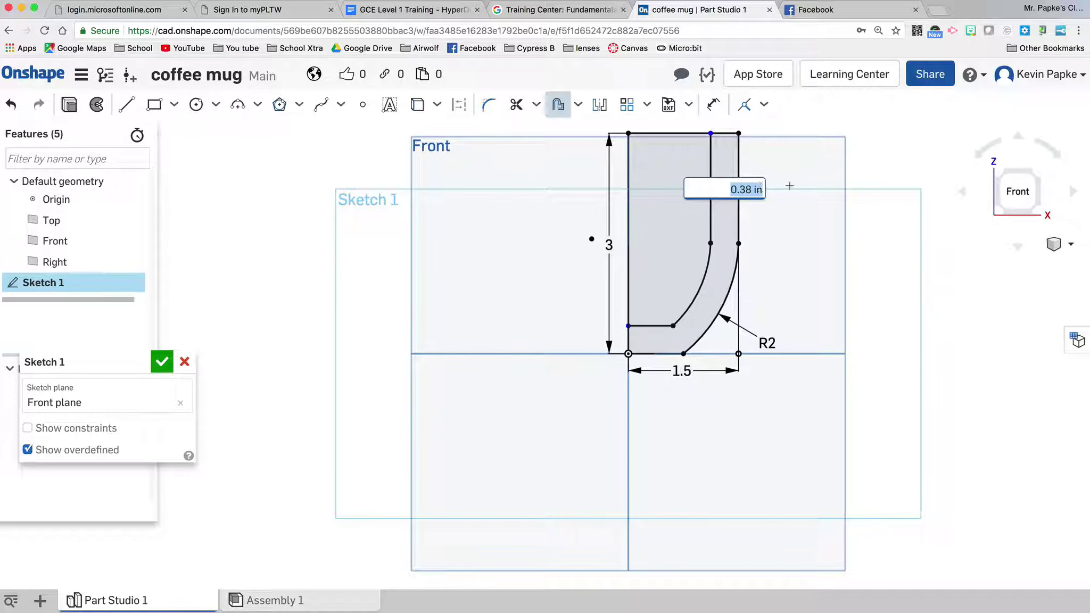
key("BackSpace")
key("Return")
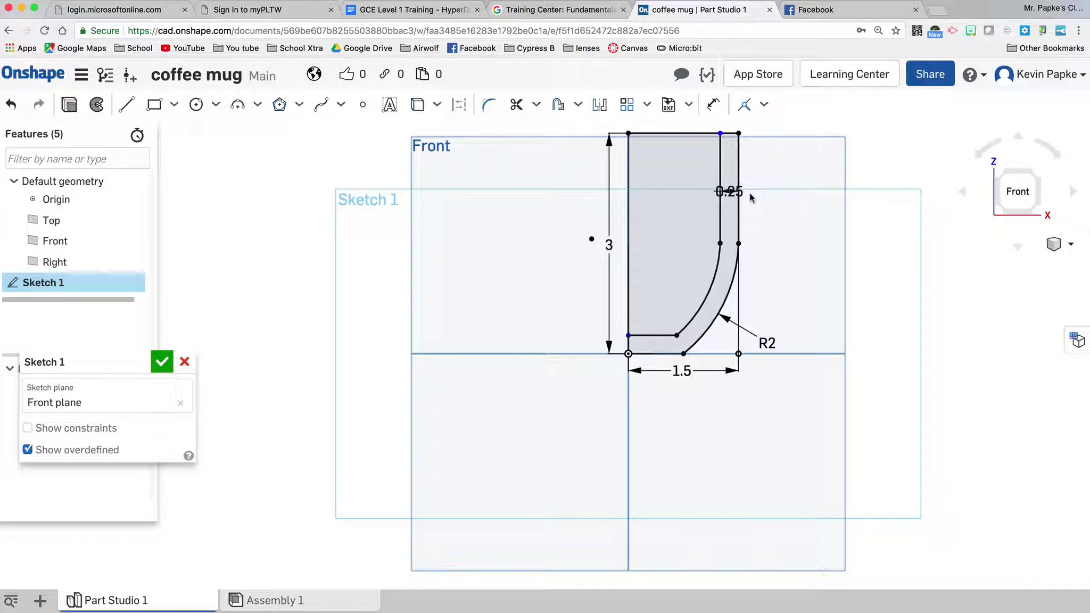
mouse_move(732, 190)
left_mouse_down()
mouse_move(756, 184)
mouse_move(770, 124)
left_mouse_up()
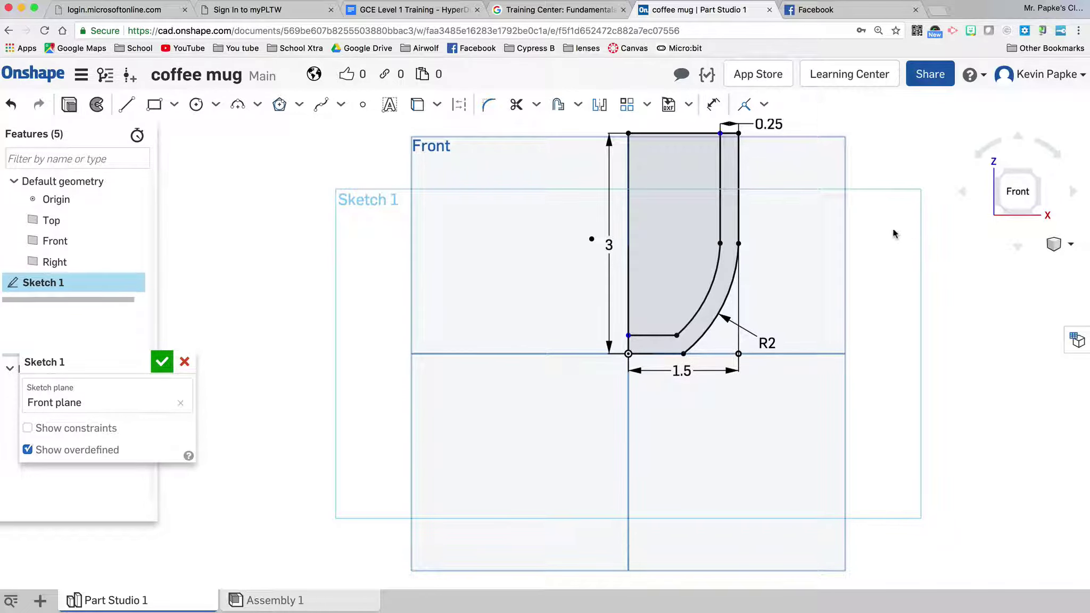
- Trim the rectangle's top and left lines that lie inside the offset wall, leaving only the wall profile
left_click(516, 106)
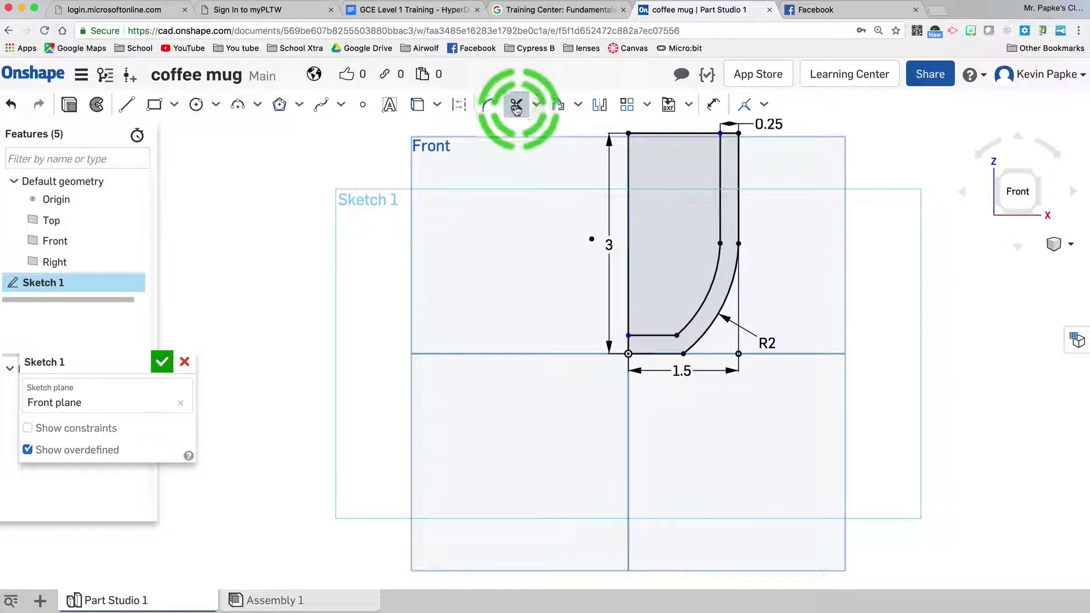
left_click(656, 132)
left_click(628, 177)
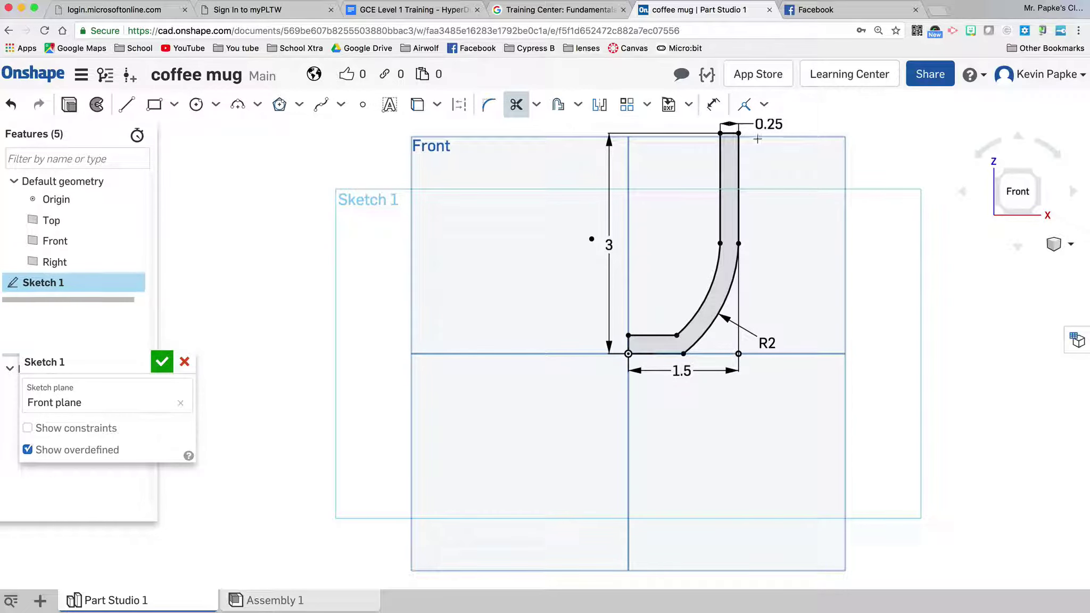
- Draw a 3 point arc bulging upward across the wall's two upper corners, with radius 0.125 in
scroll(837, 151, "up", 5)
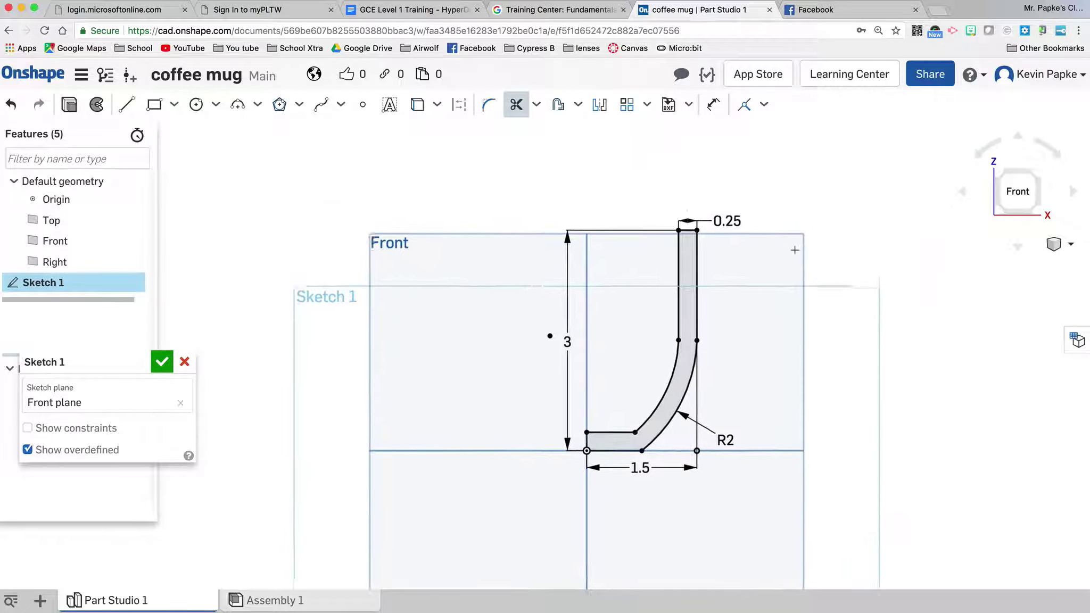
scroll(700, 232, "up", 6)
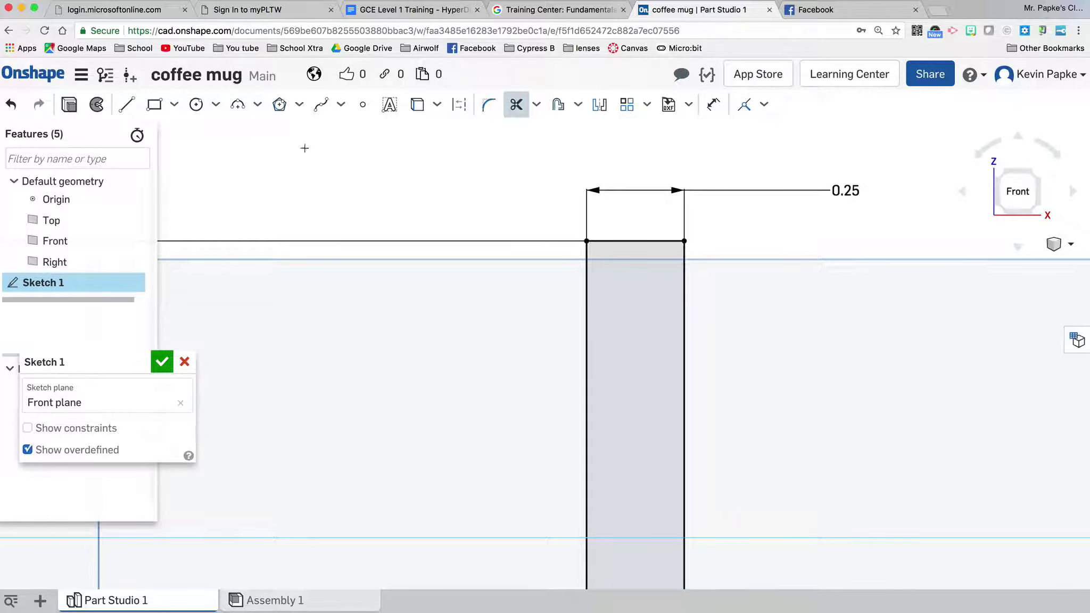
left_click(238, 107)
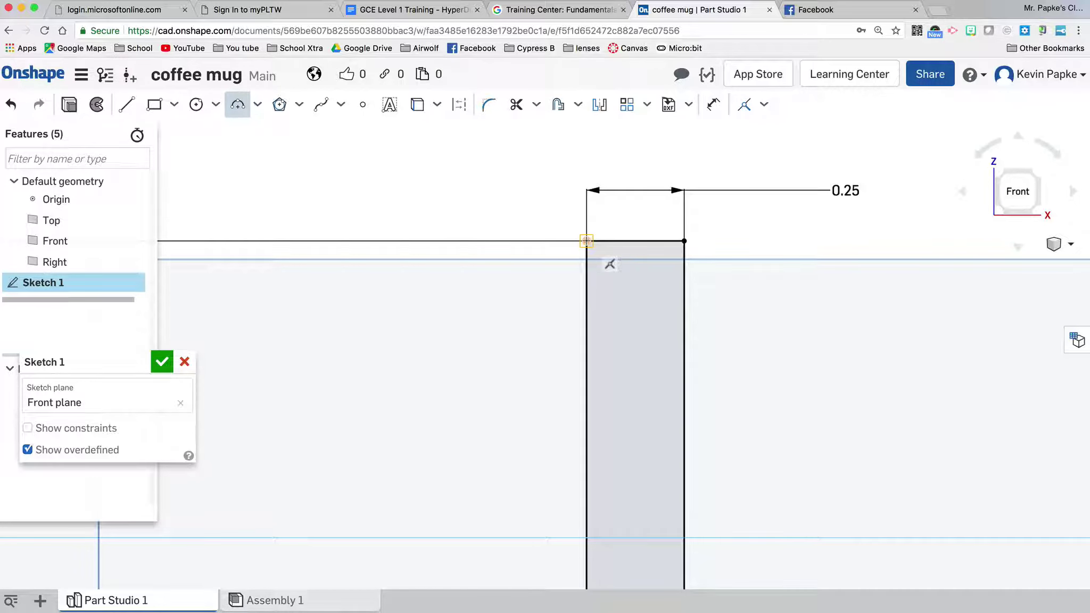
left_click(586, 241)
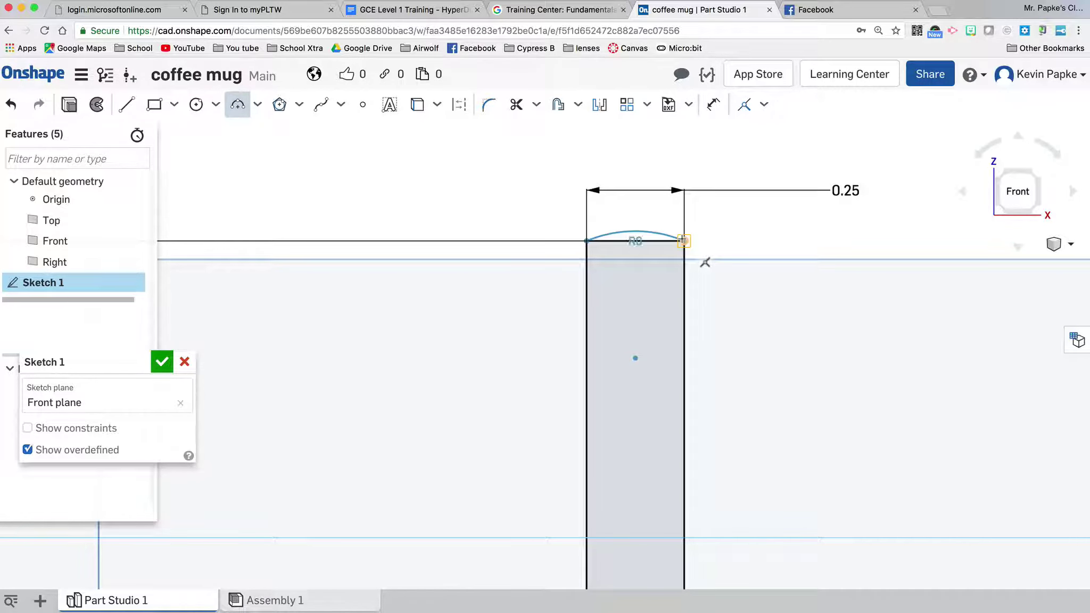
left_click(683, 241)
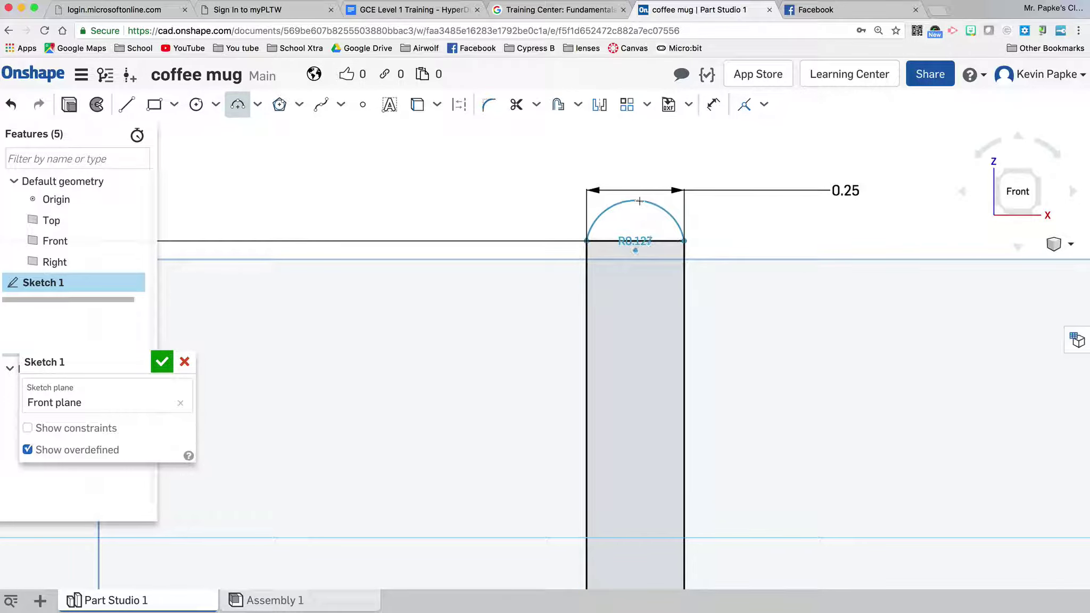
left_click(640, 198)
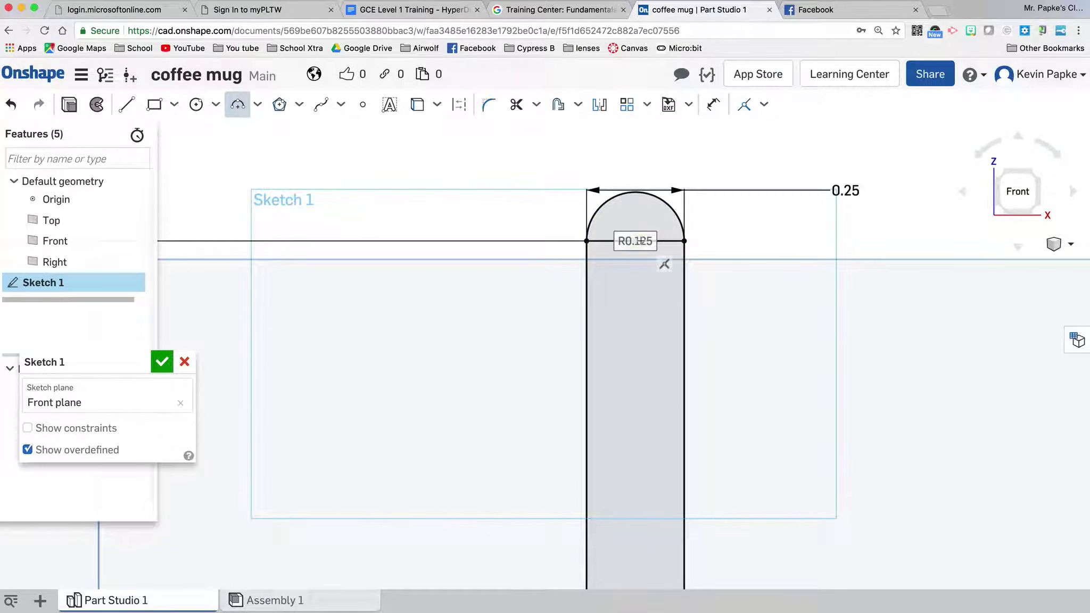
key("Return")
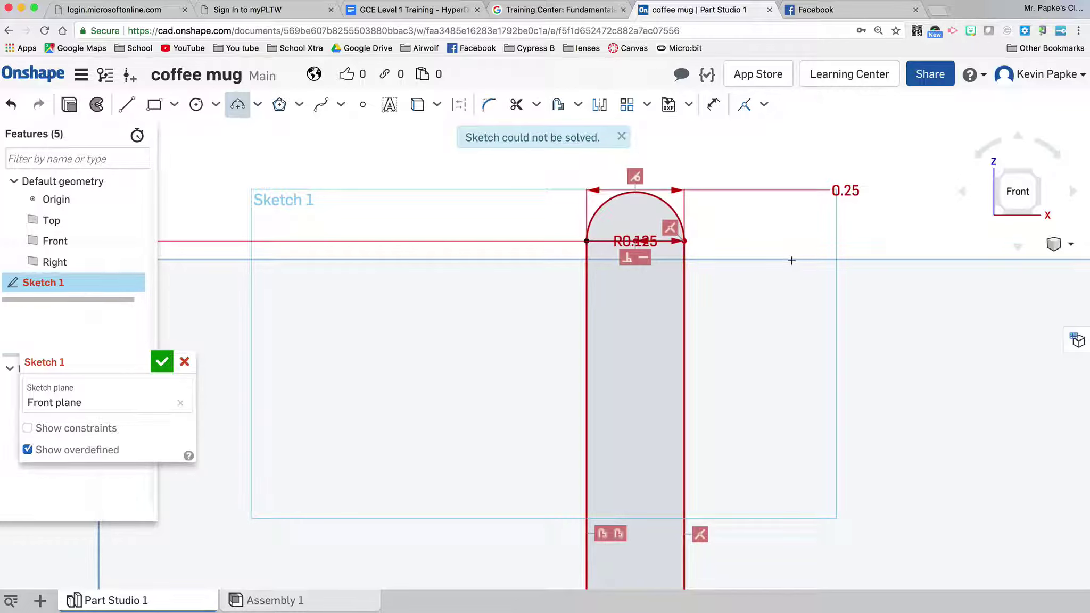
key("Escape")
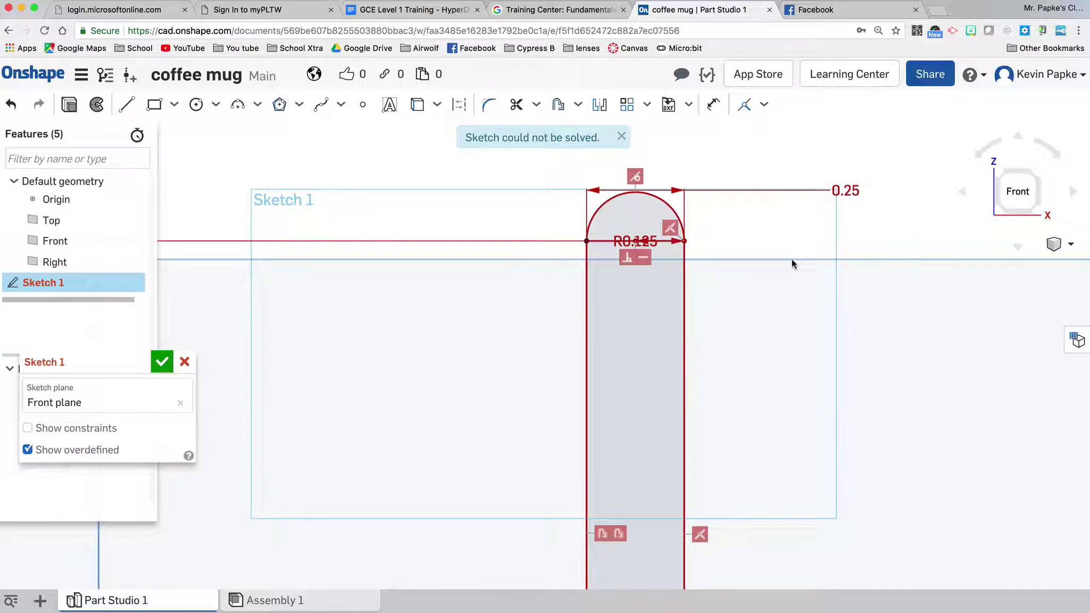
- Delete the 0.25 in wall thickness dimension and move the rim arc's radius dimension outside, above the wall's upper-right corner
left_click(845, 188)
key("Delete")
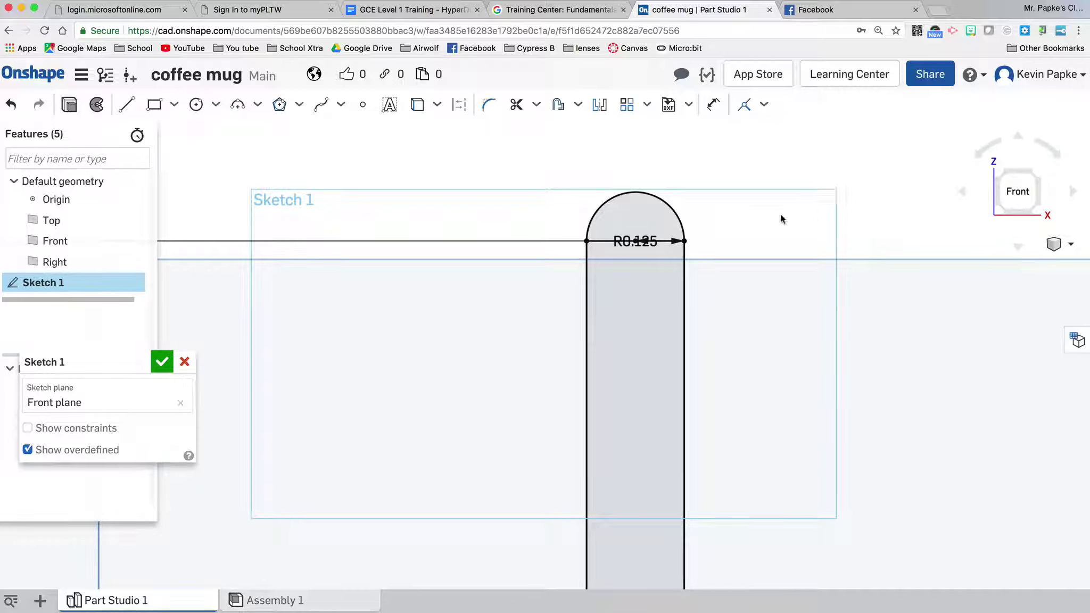
left_click_drag(648, 240, 708, 168)
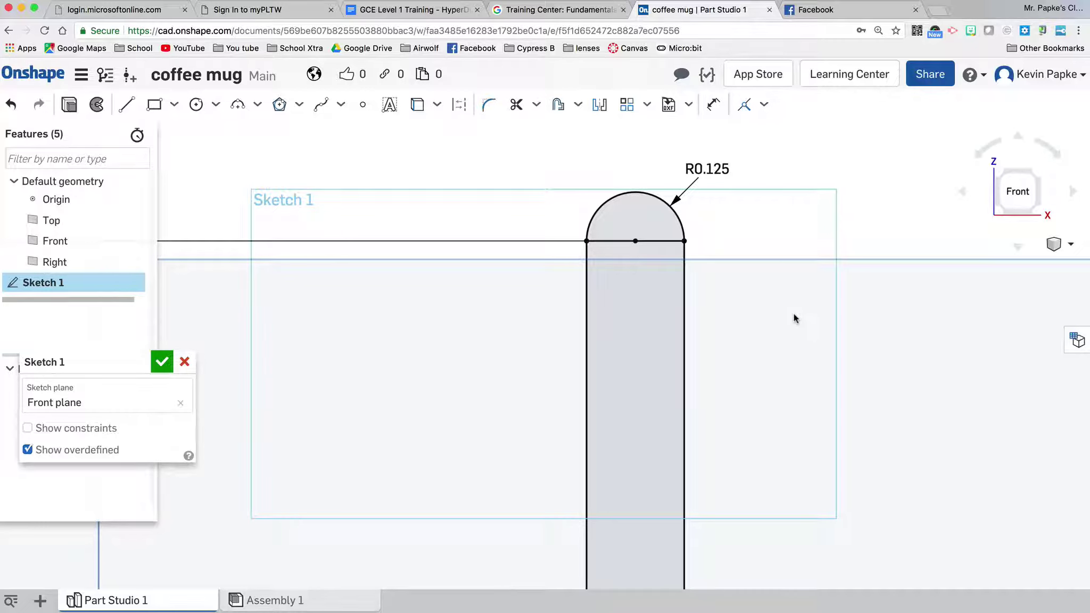
- Trim both halves of the horizontal line beneath the rim arc and finish the profile sketch
left_click(516, 105)
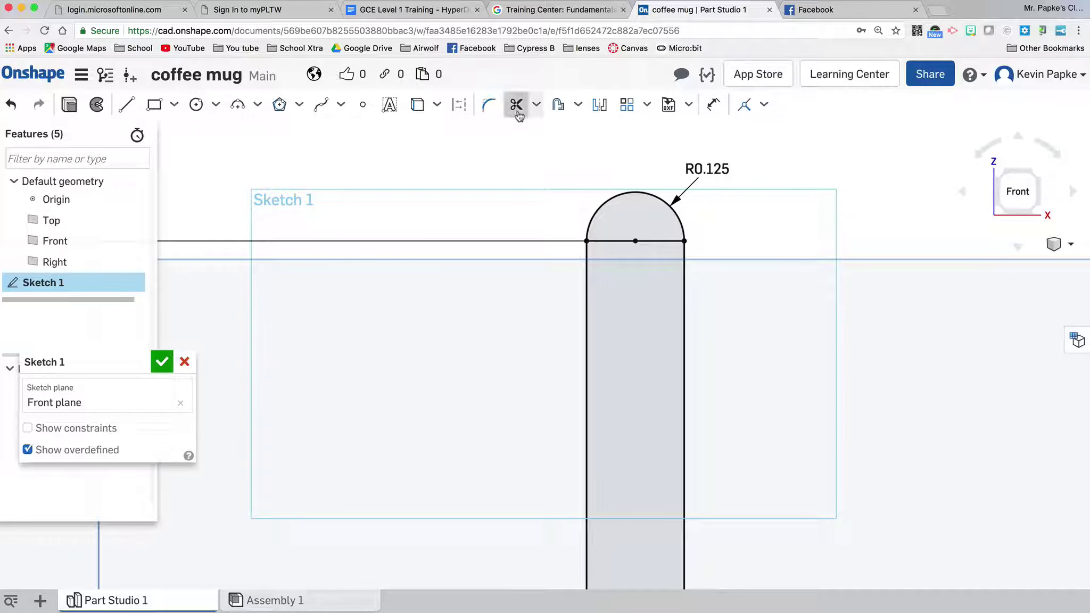
left_click(612, 241)
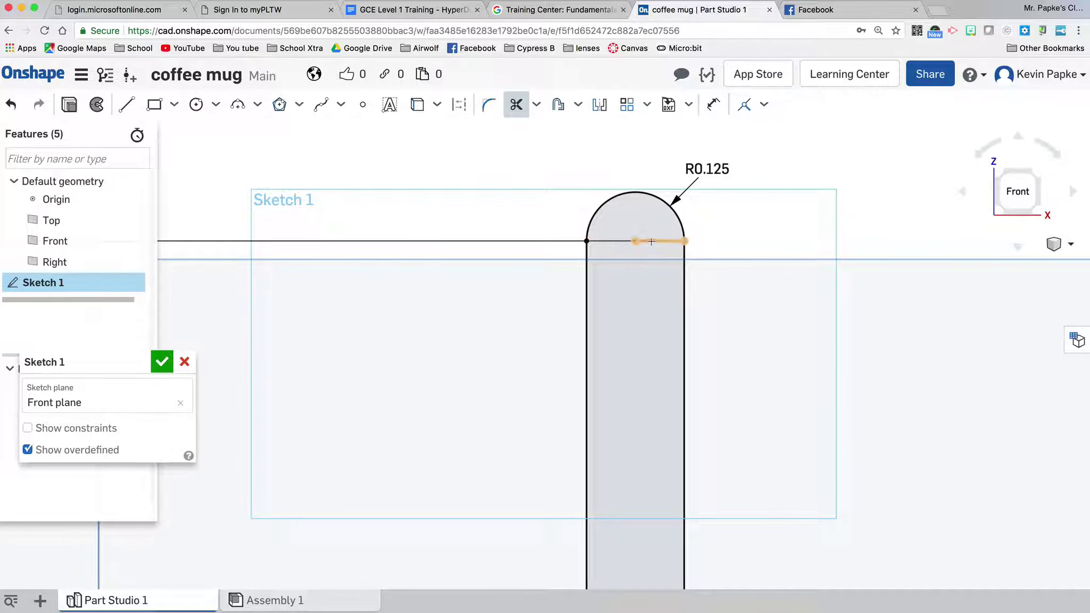
left_click(651, 242)
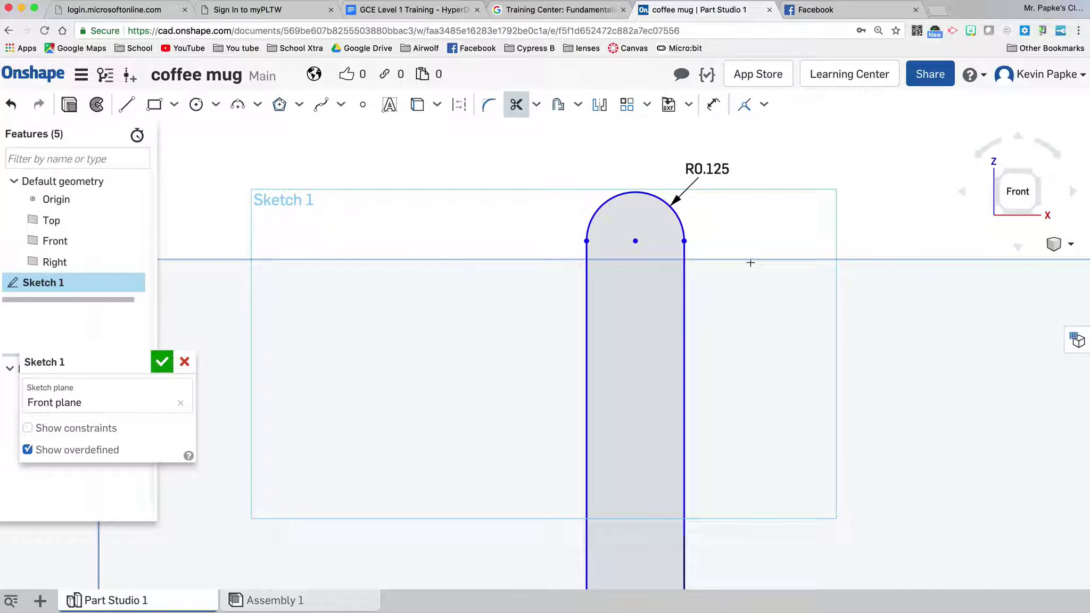
scroll(751, 262, "down", 5)
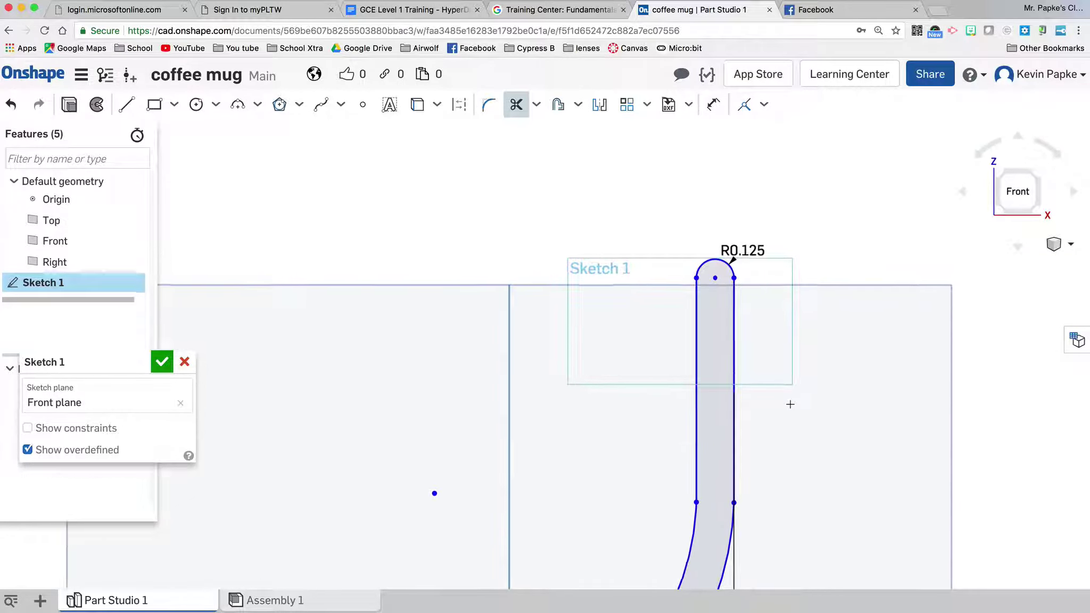
scroll(790, 404, "down", 3)
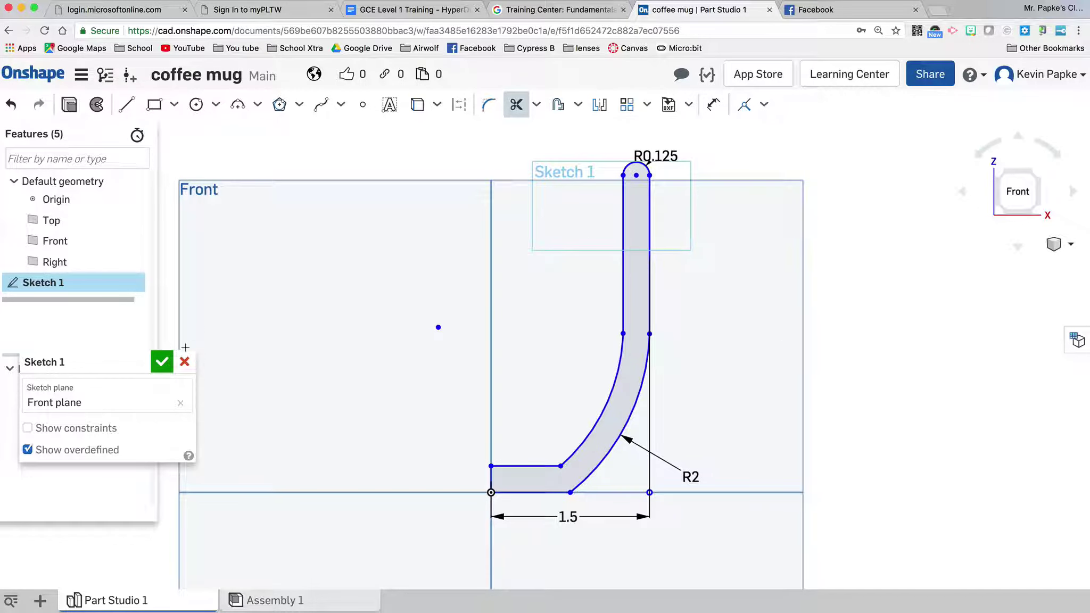
left_click(162, 363)
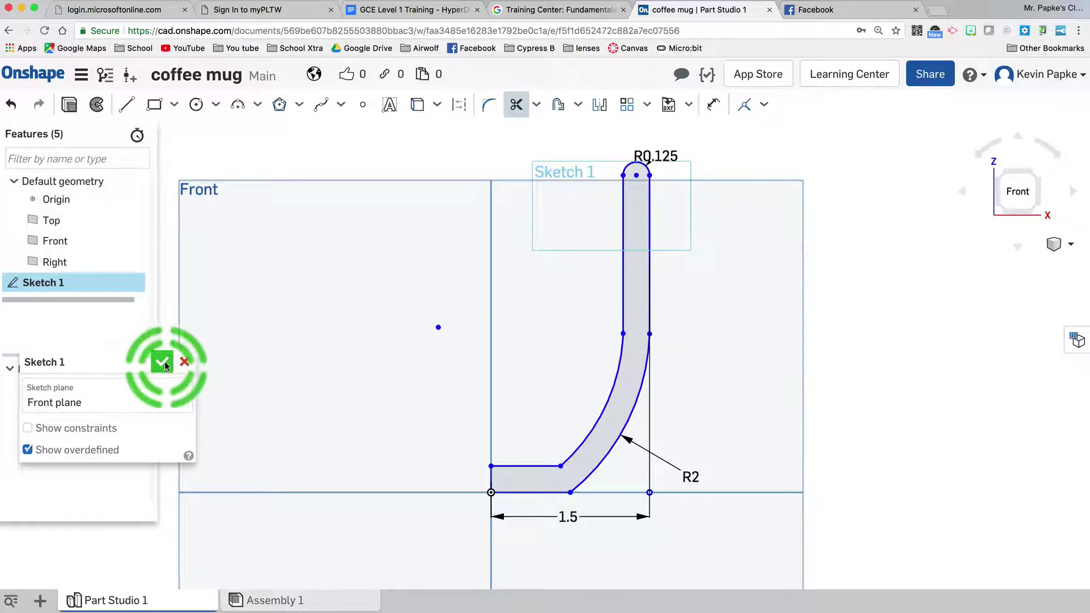
left_click(161, 363)
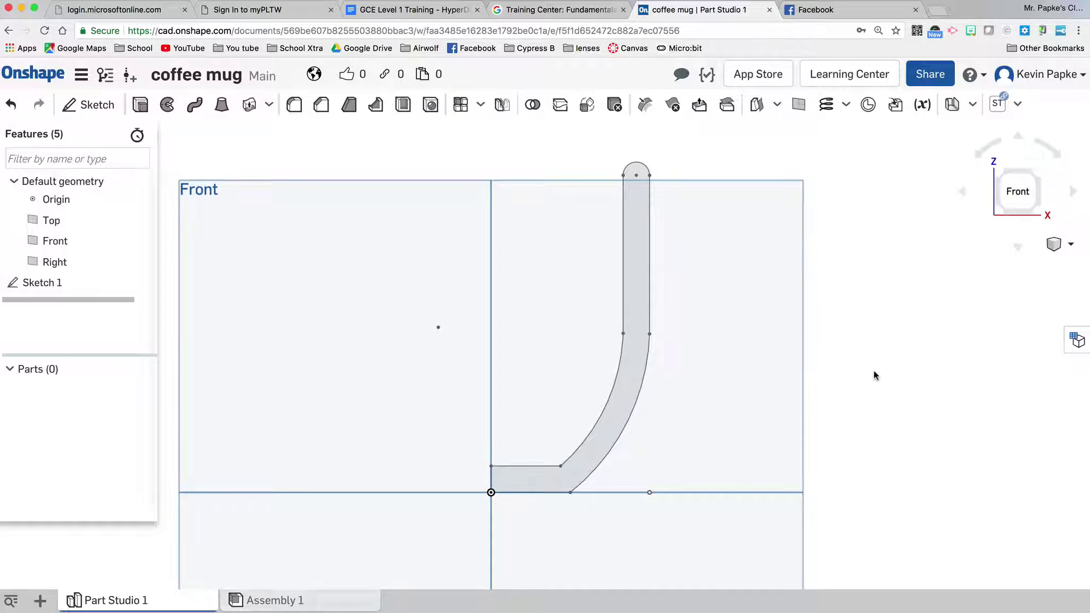
- Start a new sketch on the Top plane and view it face-on
middle_click_drag(870, 376, 866, 321)
mouse_move(877, 317)
right_mouse_down()
mouse_move(882, 345)
mouse_move(873, 347)
right_mouse_up()
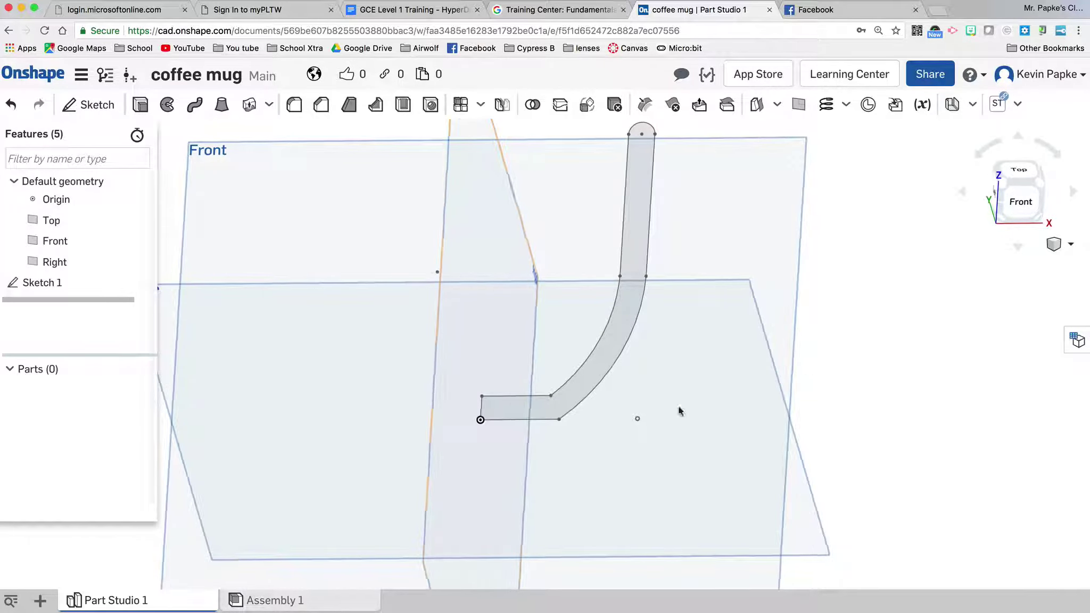
left_click(95, 105)
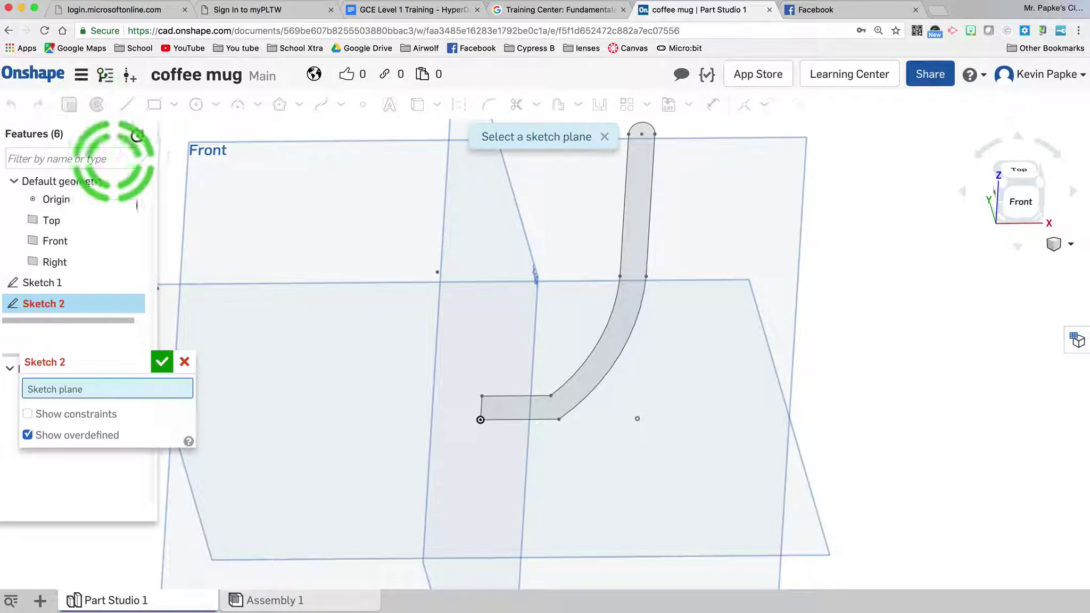
left_click(234, 443)
left_click(541, 472)
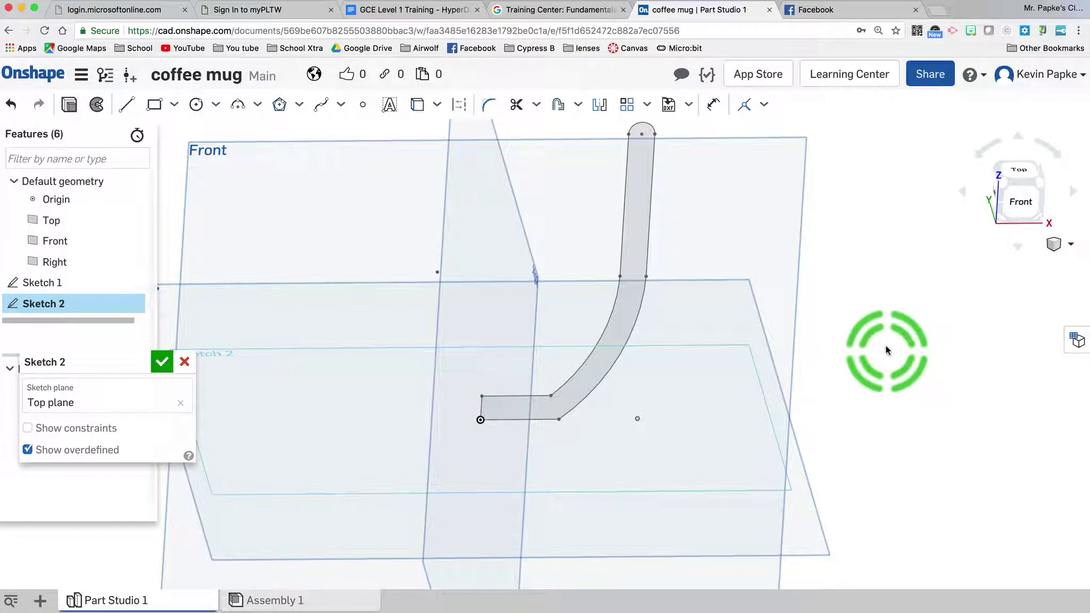
right_click_drag(887, 349, 887, 377)
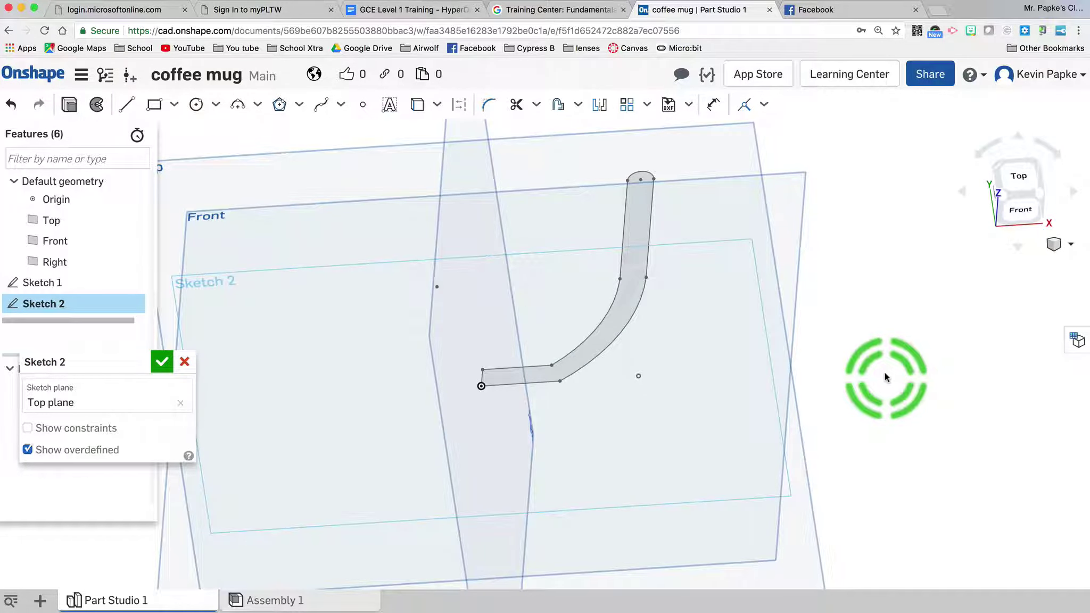
key("n")
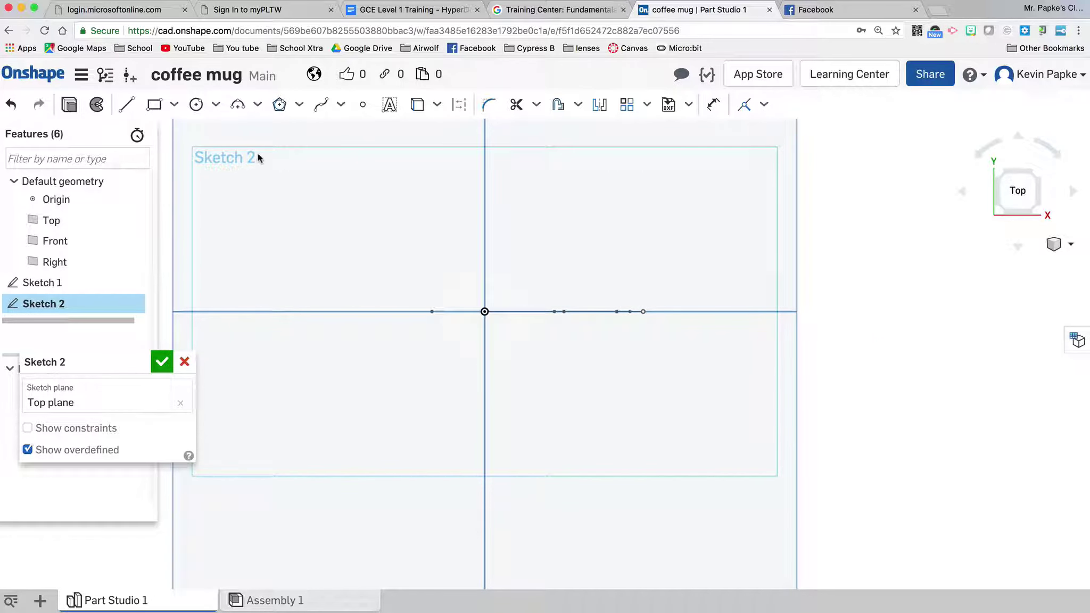
- Draw a circle centred on the origin with a diameter of 1.5 in
left_click(196, 105)
left_click(484, 311)
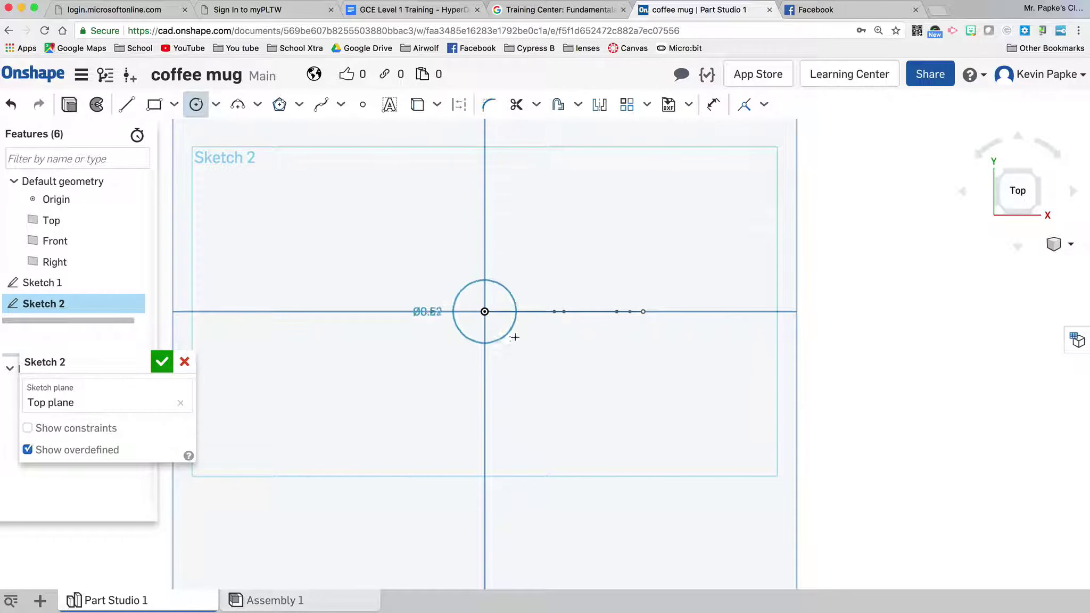
left_click(586, 372)
type("1.5")
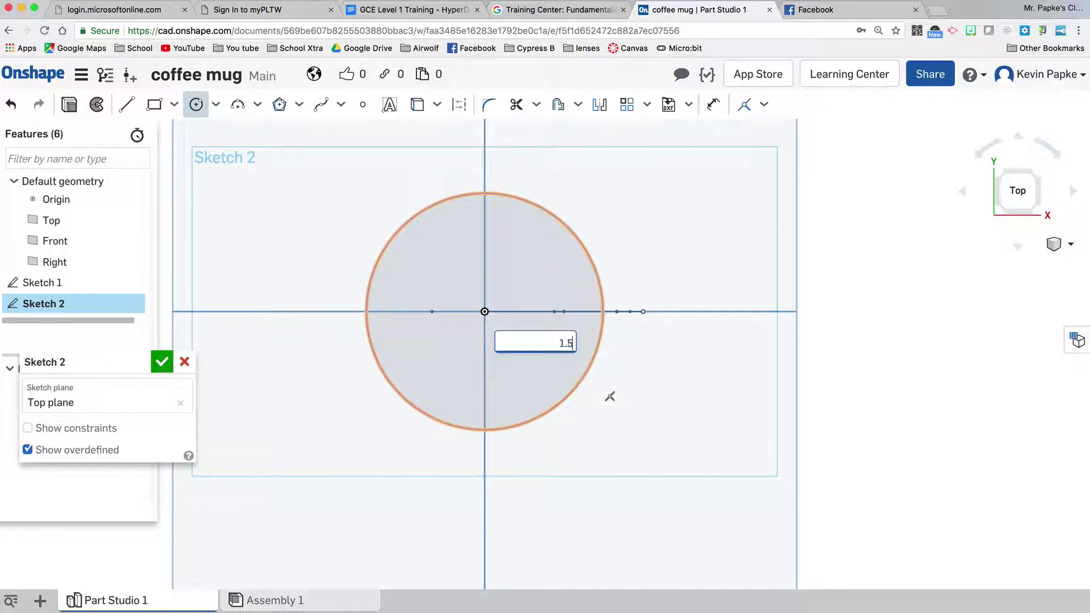
key("Return")
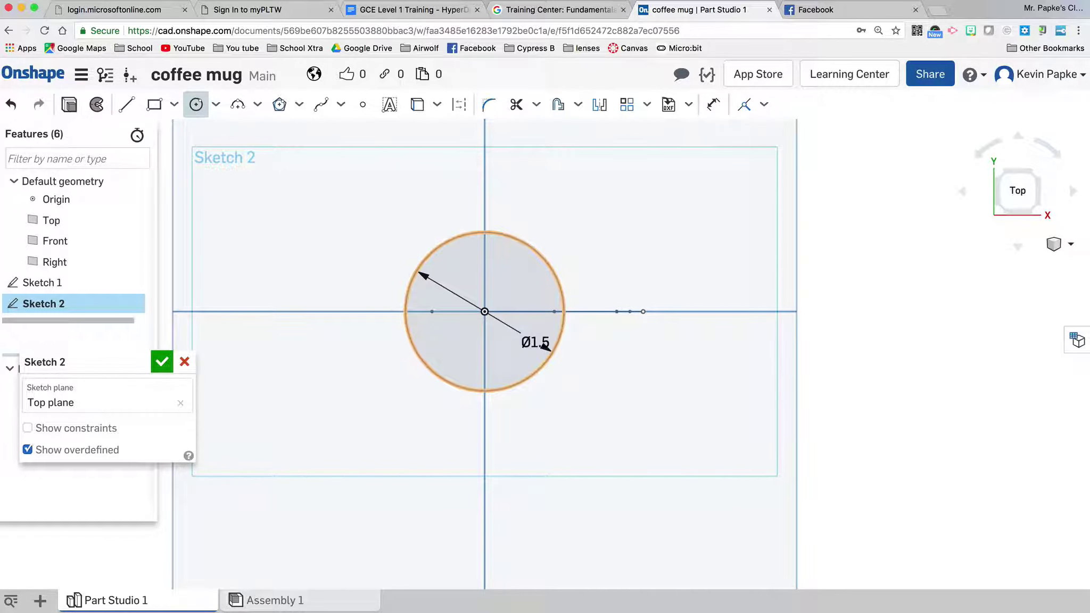
- Move the circle's diameter dimension outside the circle and finish the sketch
right_click_drag(905, 418, 914, 370)
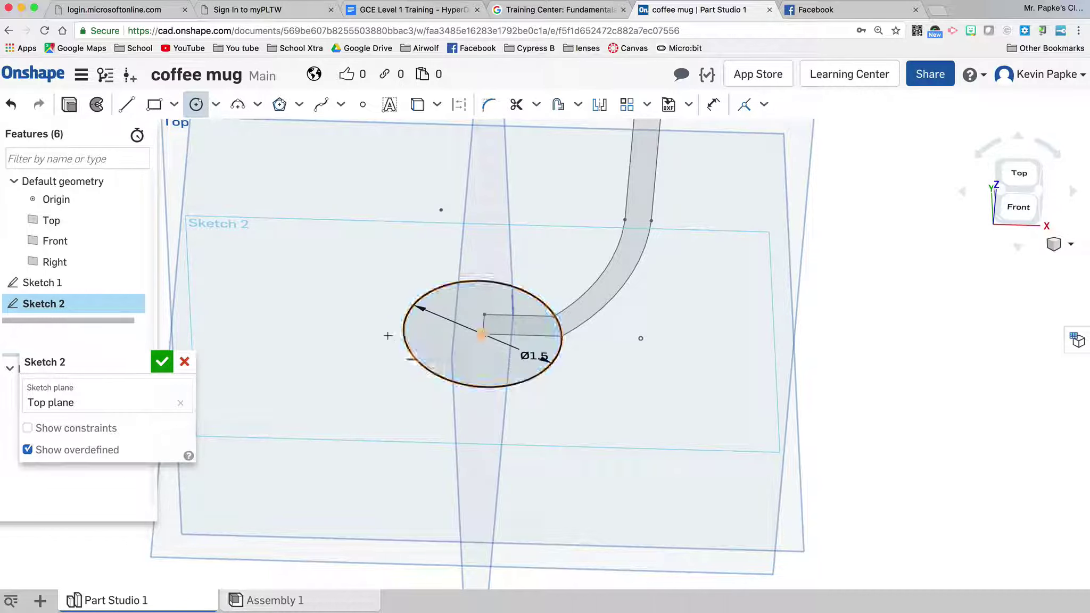
key("Escape")
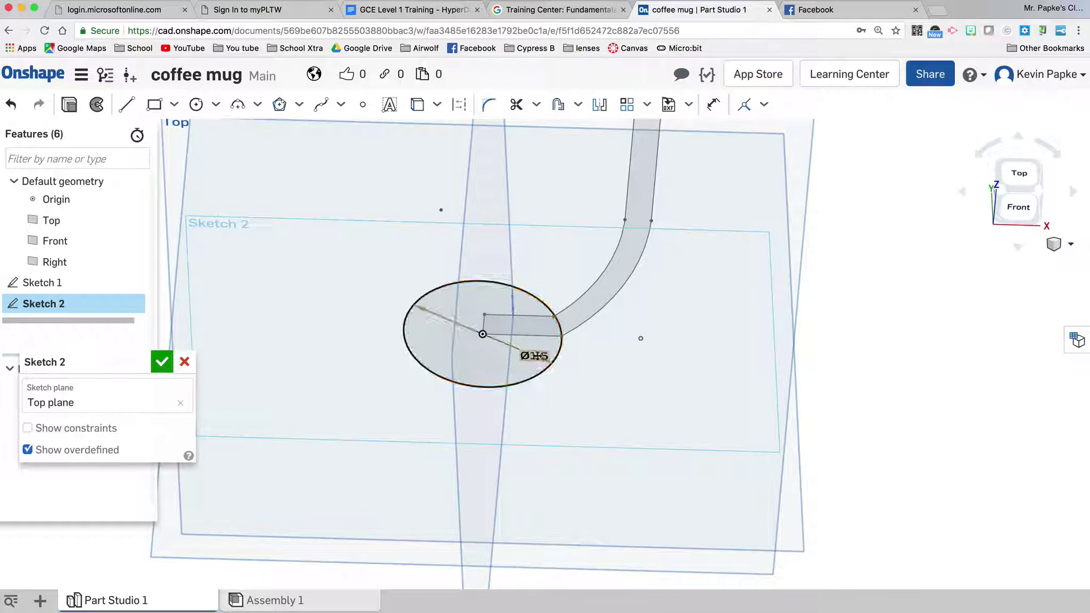
left_click_drag(532, 357, 571, 389)
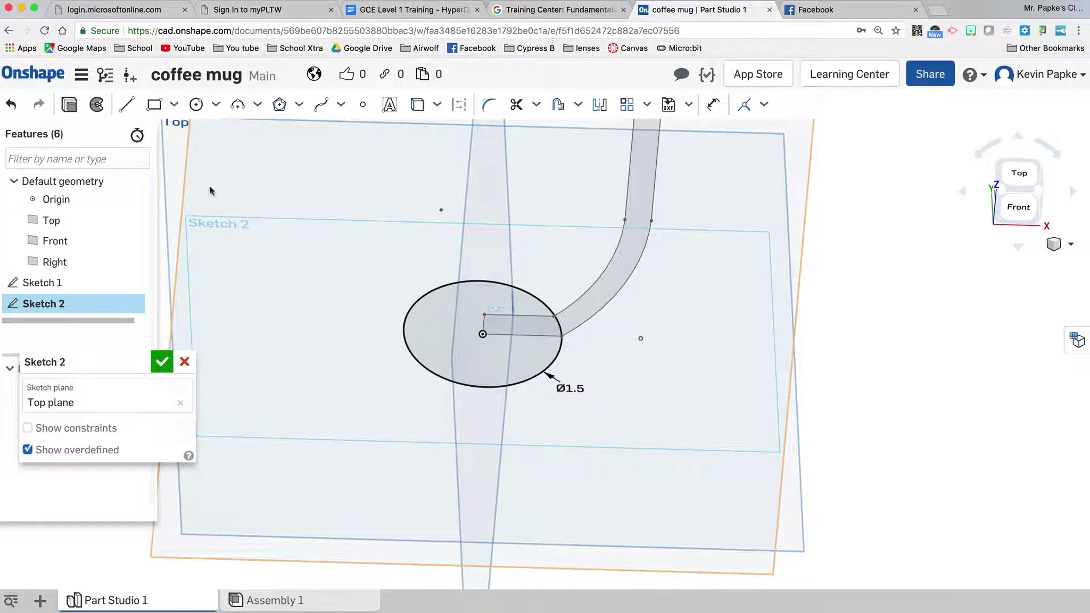
left_click(162, 362)
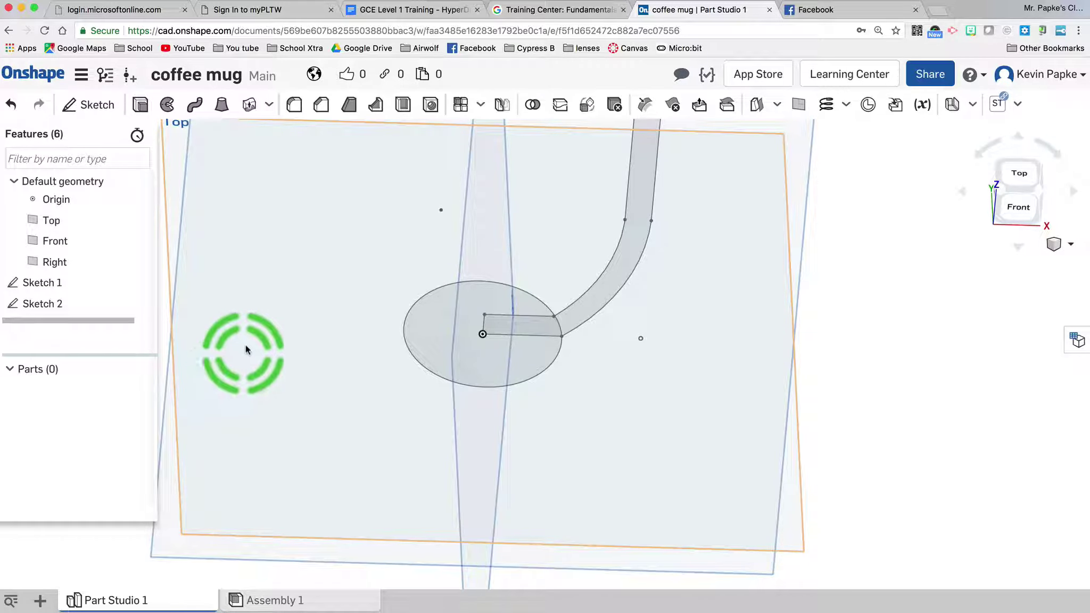
- Set up a new solid Sweep of the mug wall's profile region along the edge of the 1.5 in circle
scroll(877, 380, "up", 2)
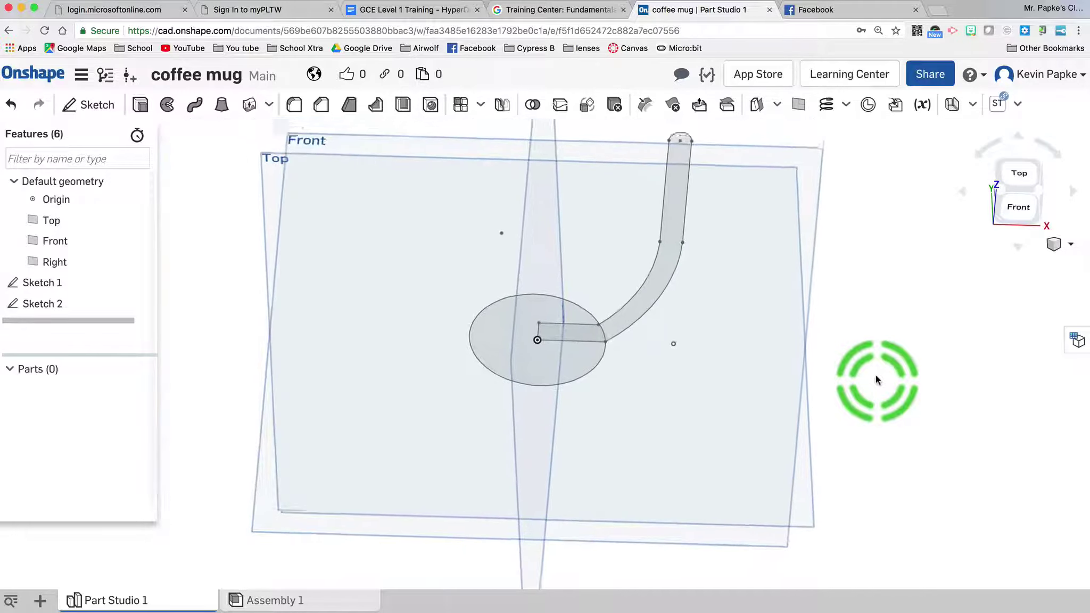
scroll(799, 346, "down", 3)
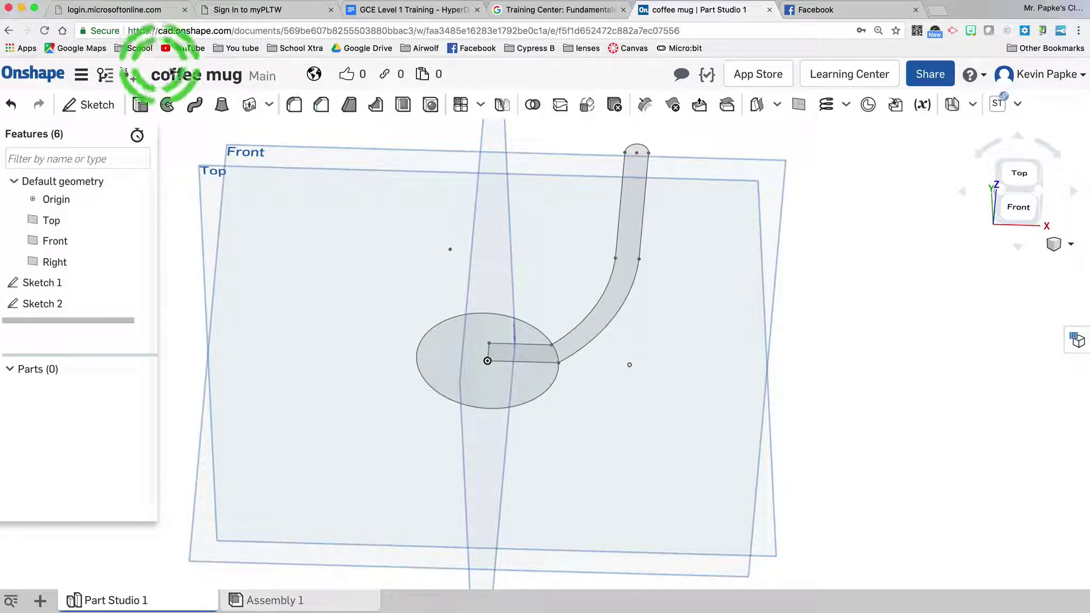
left_click(193, 109)
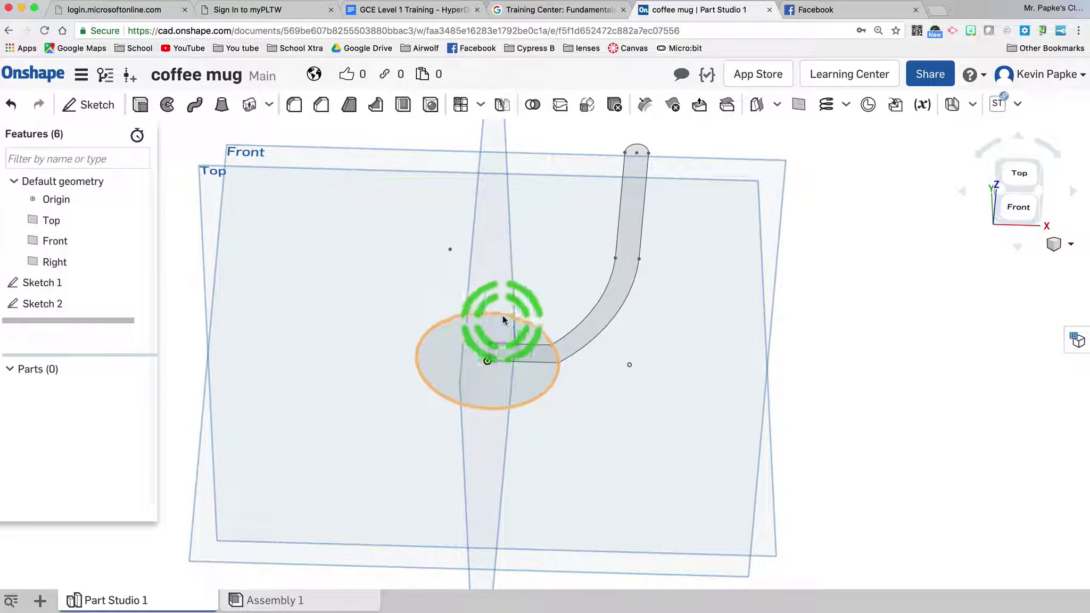
left_click(194, 108)
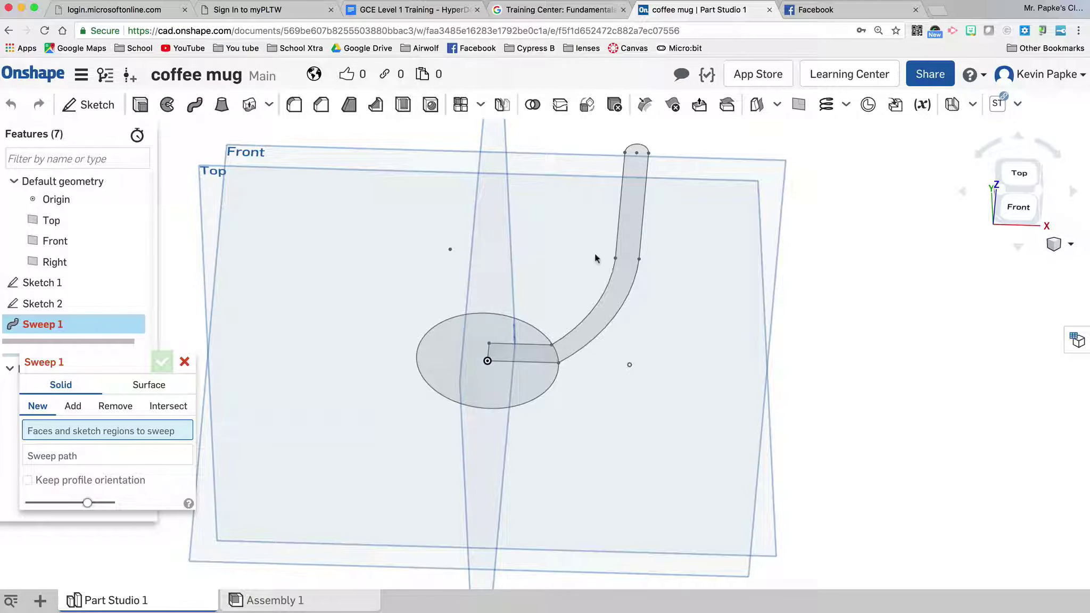
left_click(628, 244)
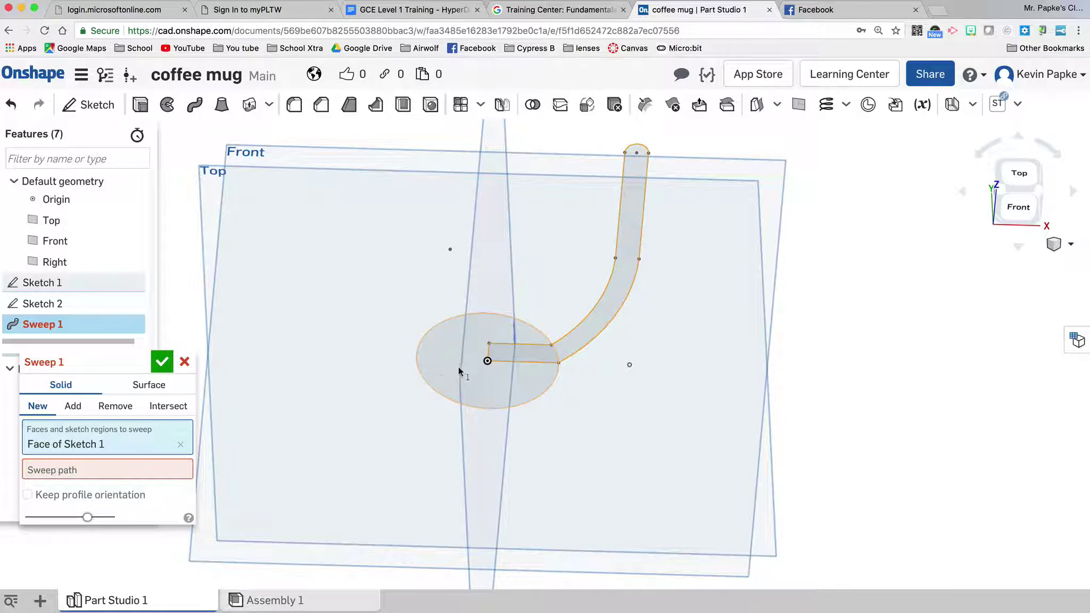
left_click(180, 445)
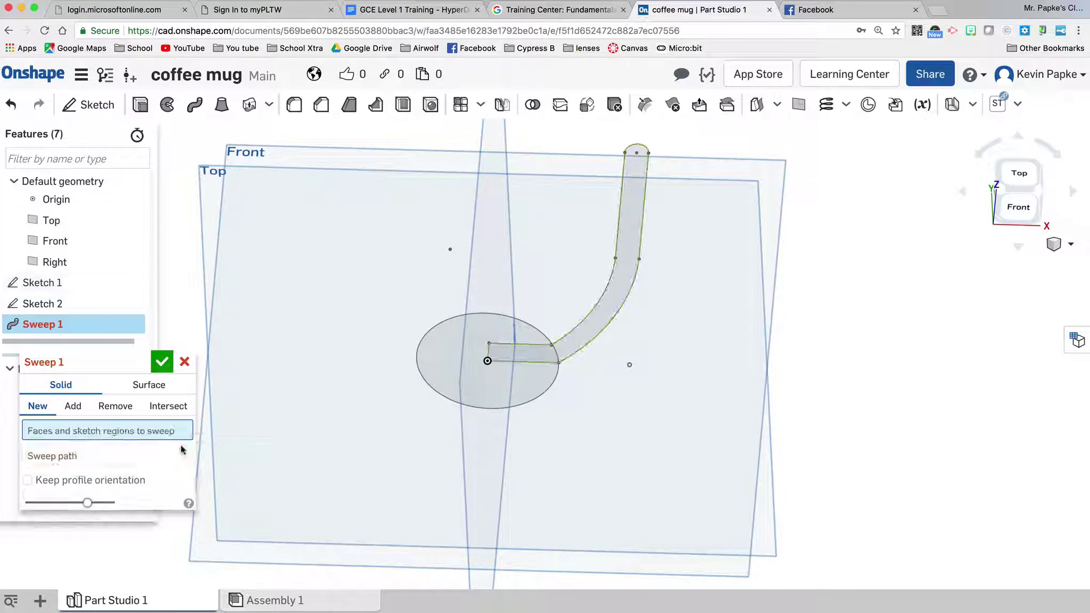
left_click(444, 376)
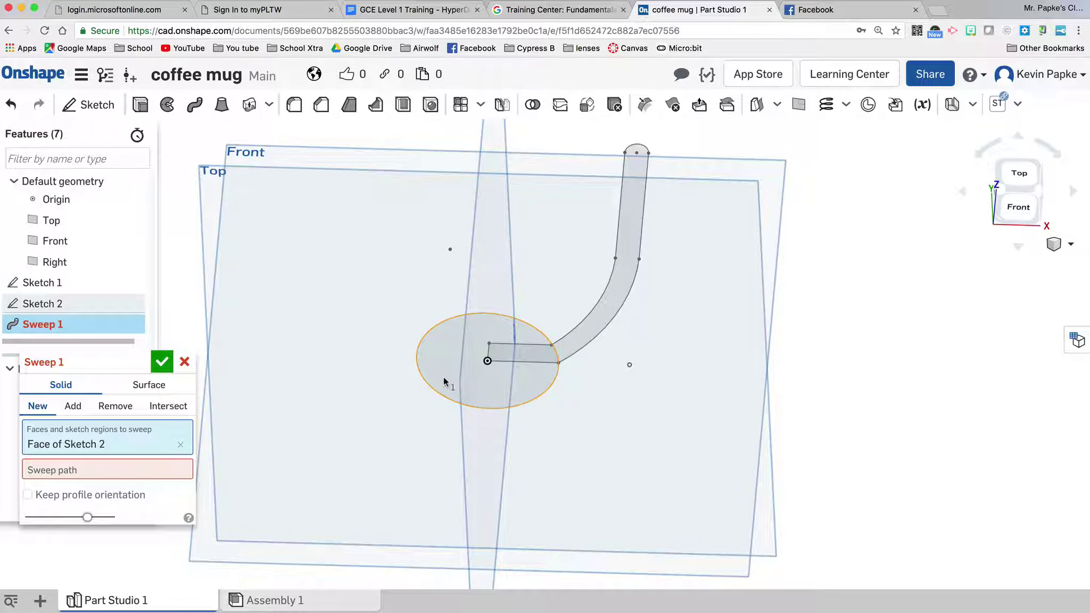
left_click(181, 445)
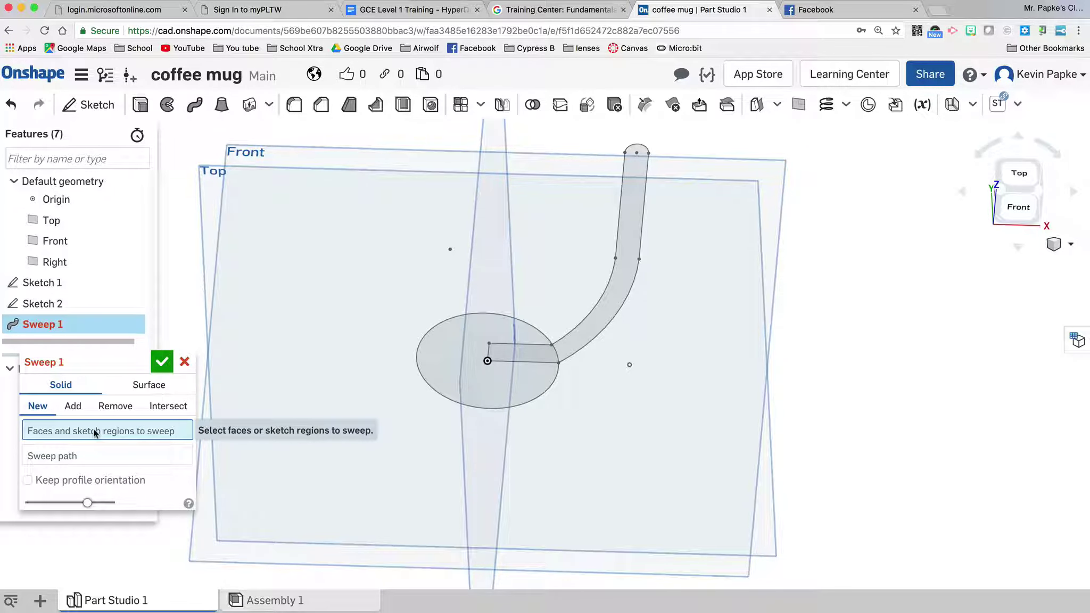
left_click(600, 320)
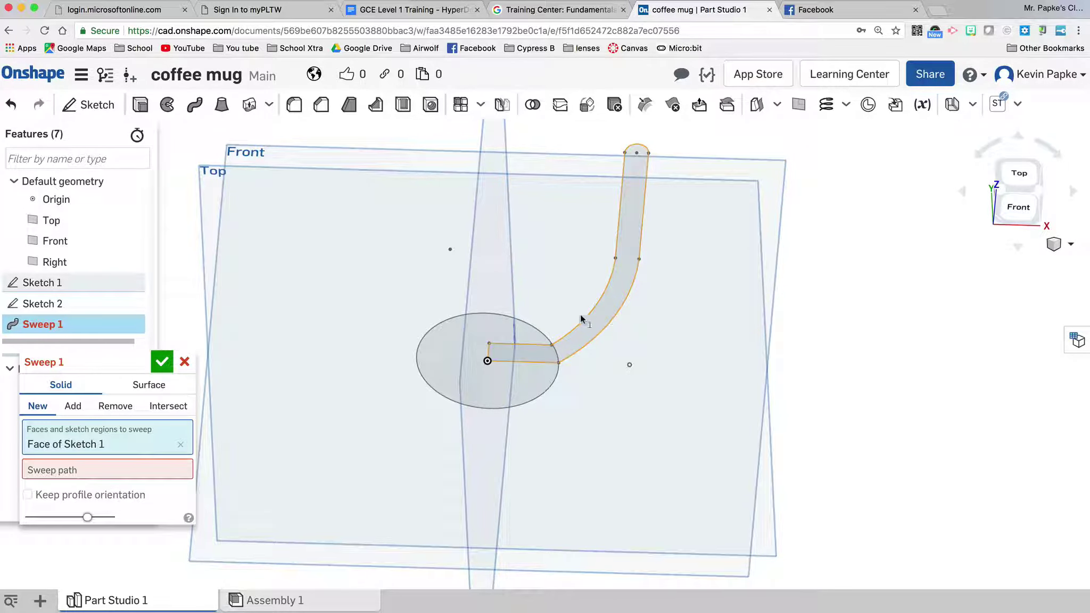
left_click(104, 472)
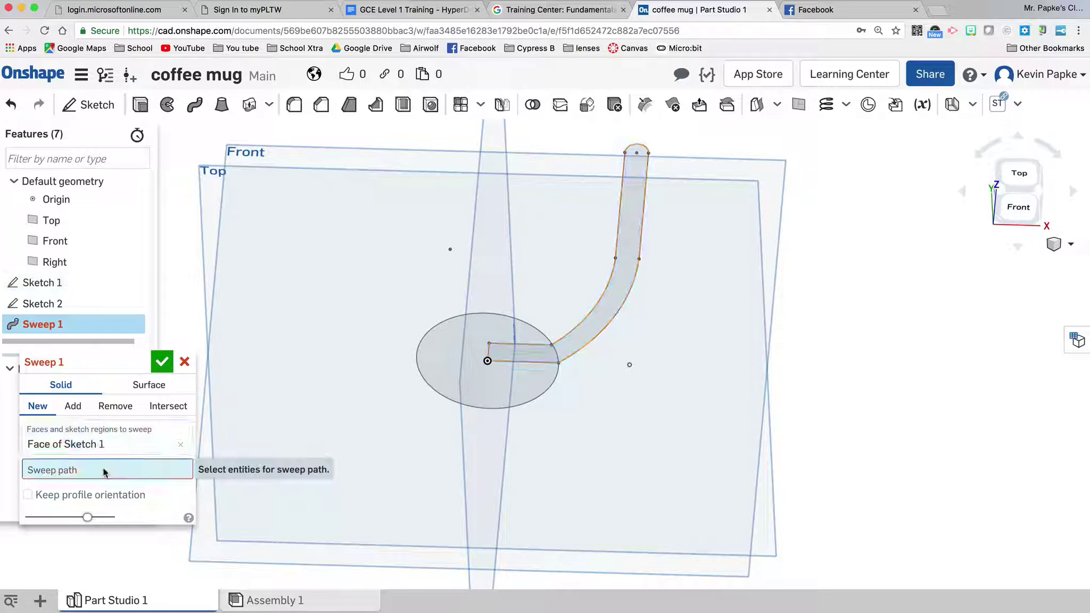
left_click(440, 396)
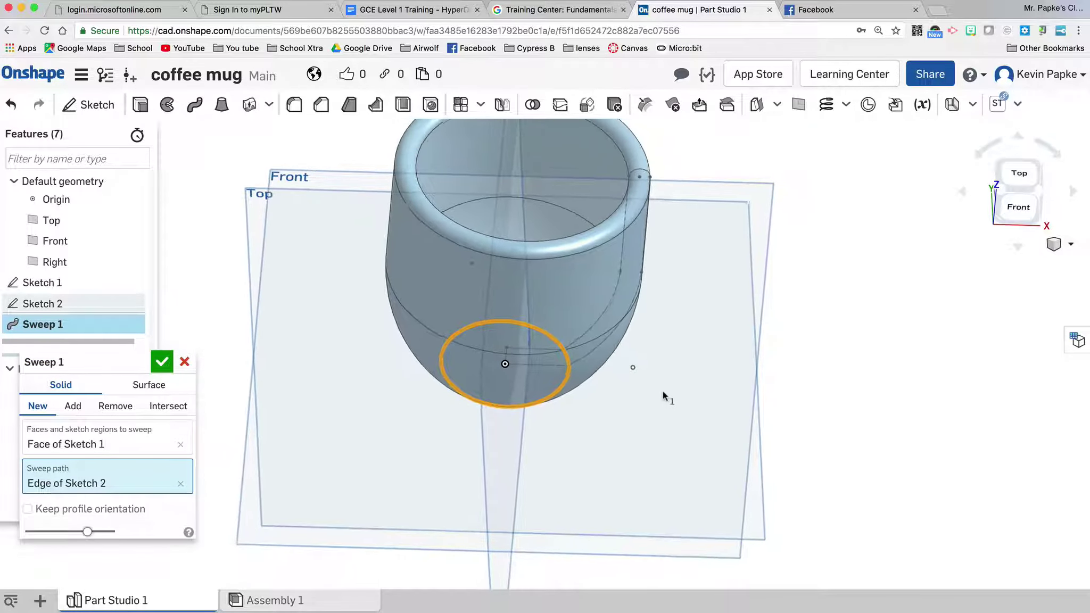
- Inspect the swept mug body from several angles, view it face-on from the front and accept the sweep
scroll(798, 381, "down", 3)
right_click_drag(803, 389, 801, 364)
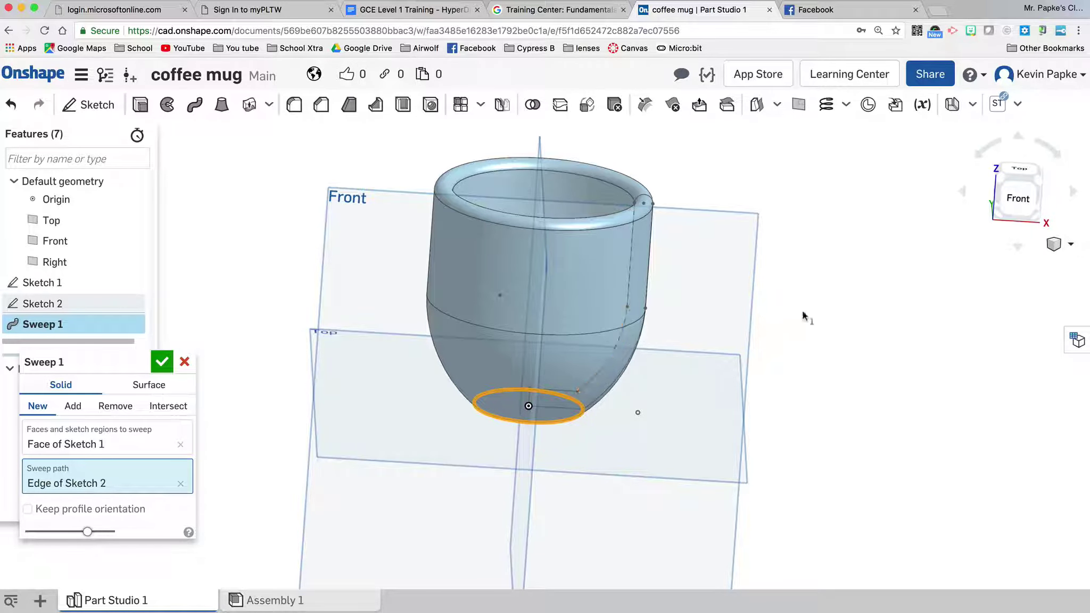
right_click_drag(825, 315, 806, 334)
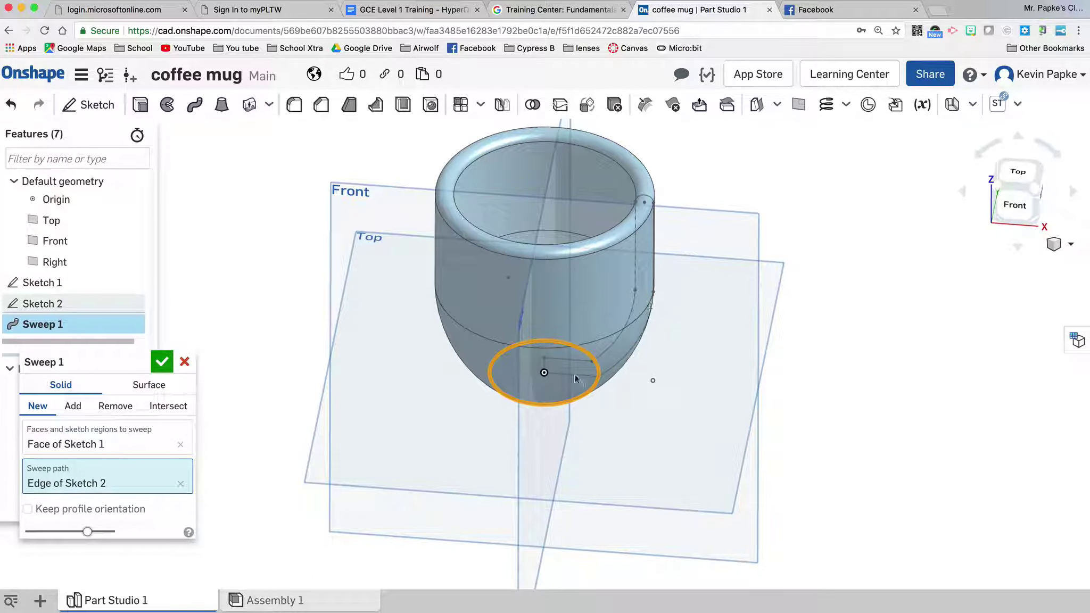
right_click_drag(934, 272, 955, 213)
left_click(1009, 197)
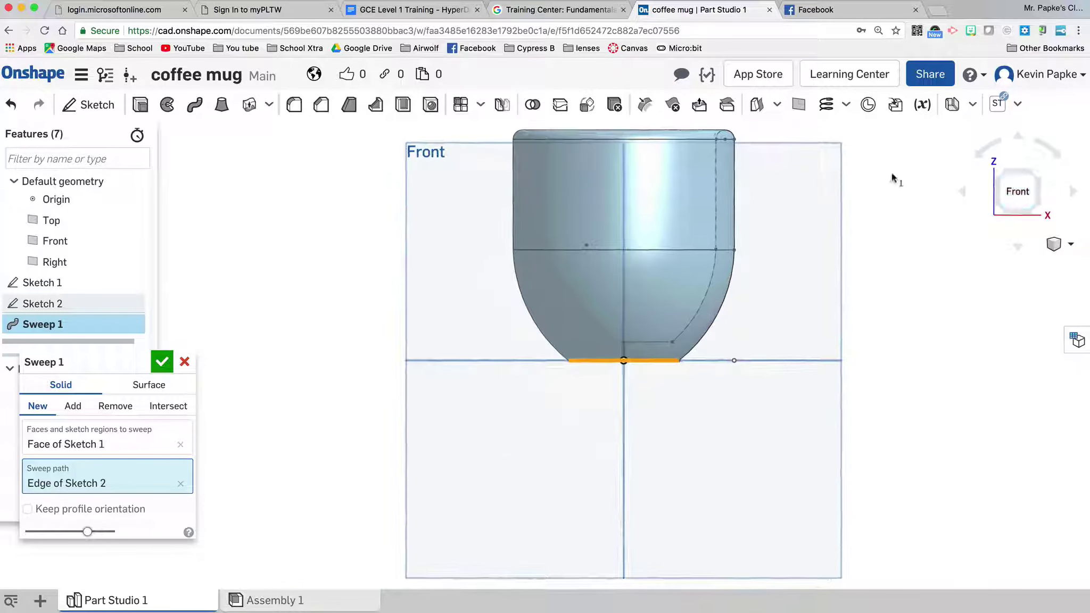
left_click(162, 361)
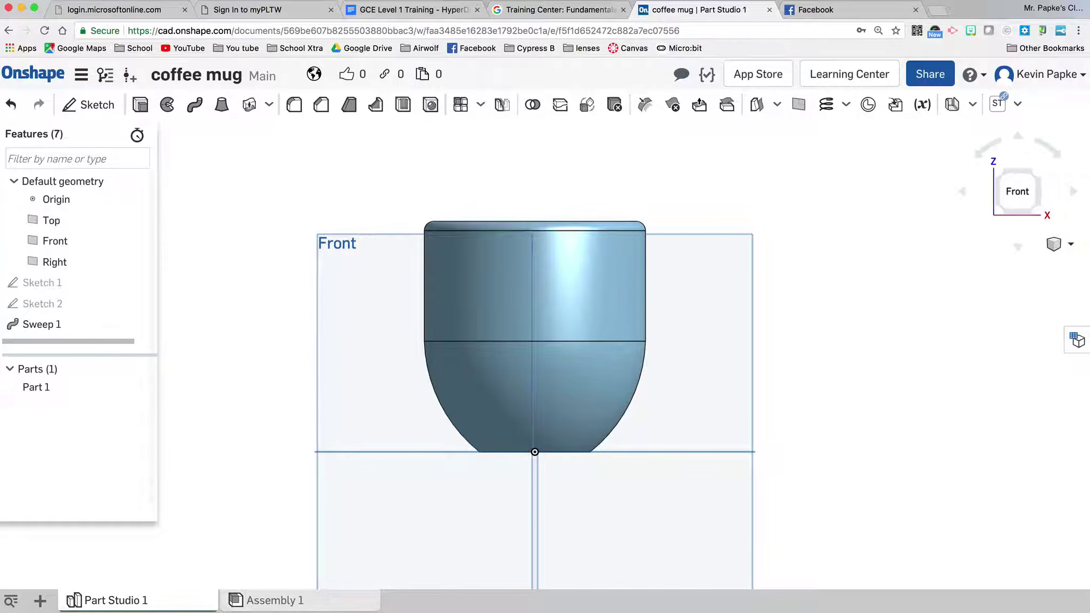
- Start a new sketch on the Front plane
left_click(95, 107)
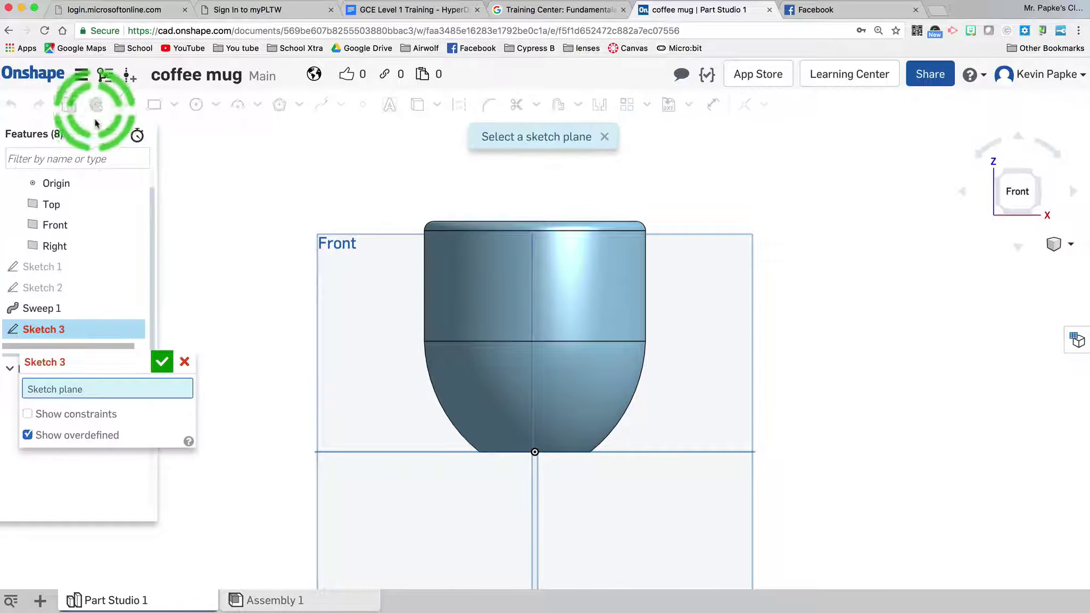
left_click(342, 269)
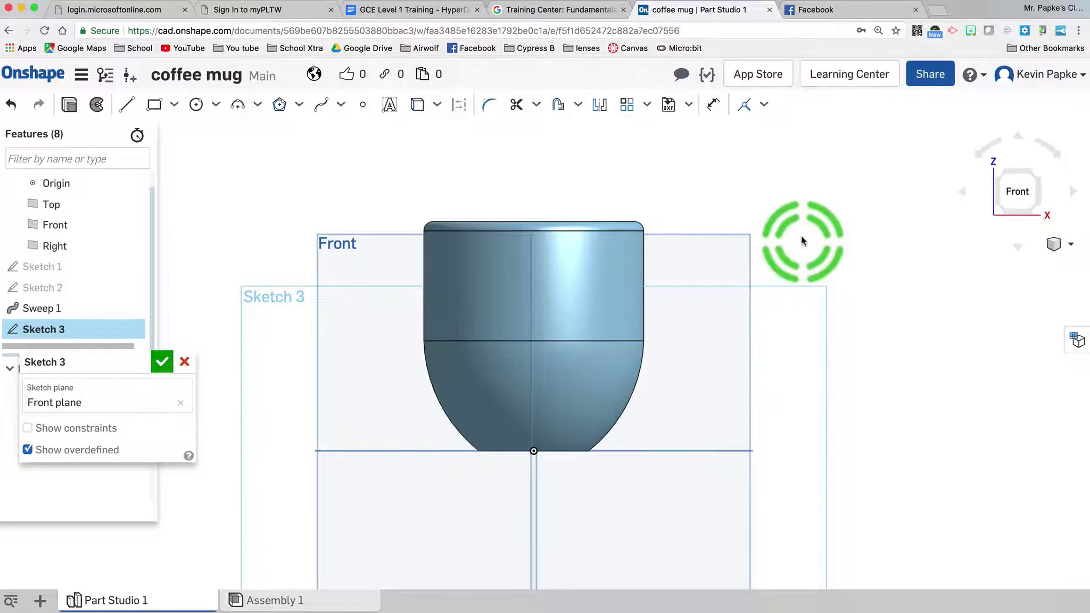
scroll(801, 235, "up", 3)
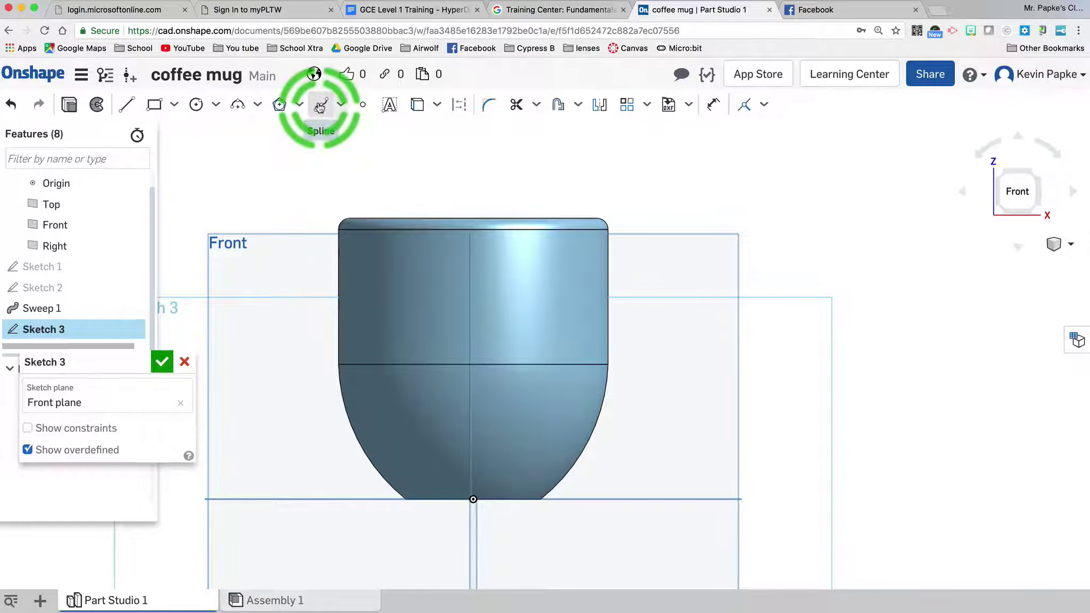
- Draw a wavy multi-point trial spline beside the mug's right wall and undo it
left_click(320, 107)
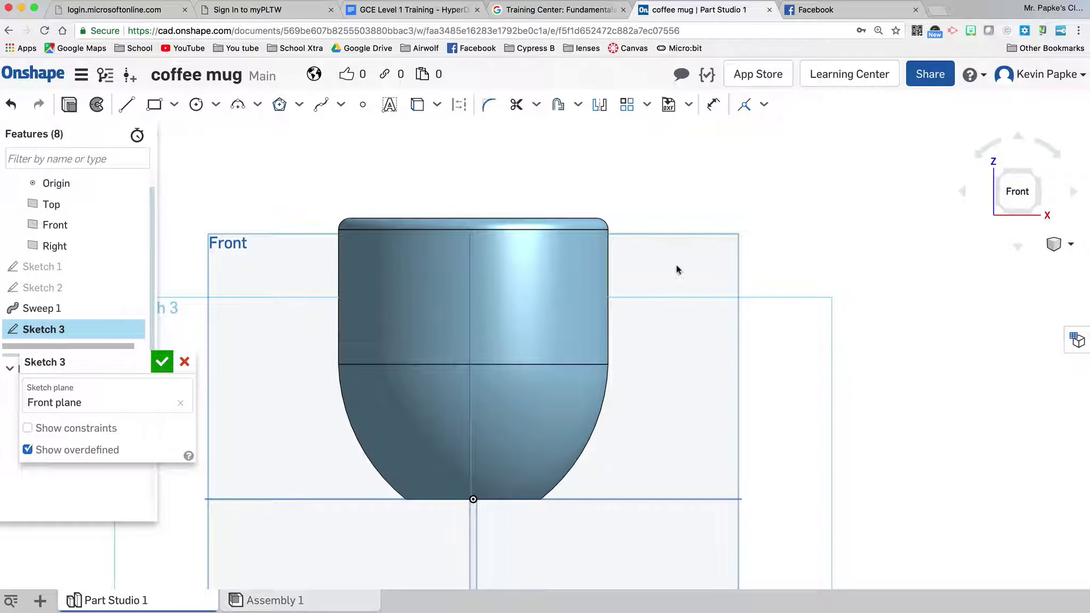
left_click(321, 105)
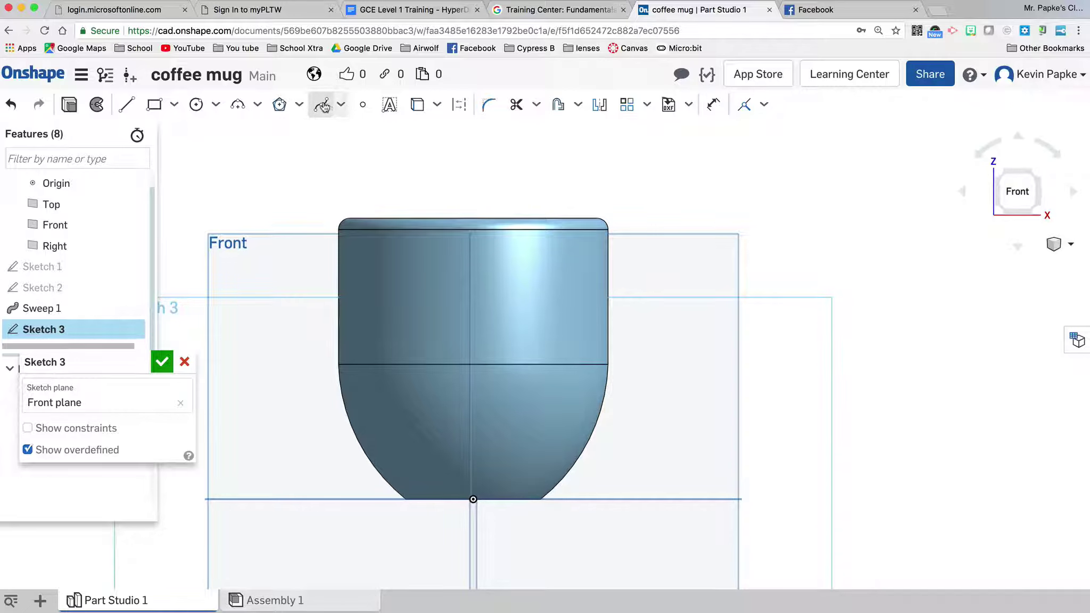
left_click(636, 272)
left_click(703, 343)
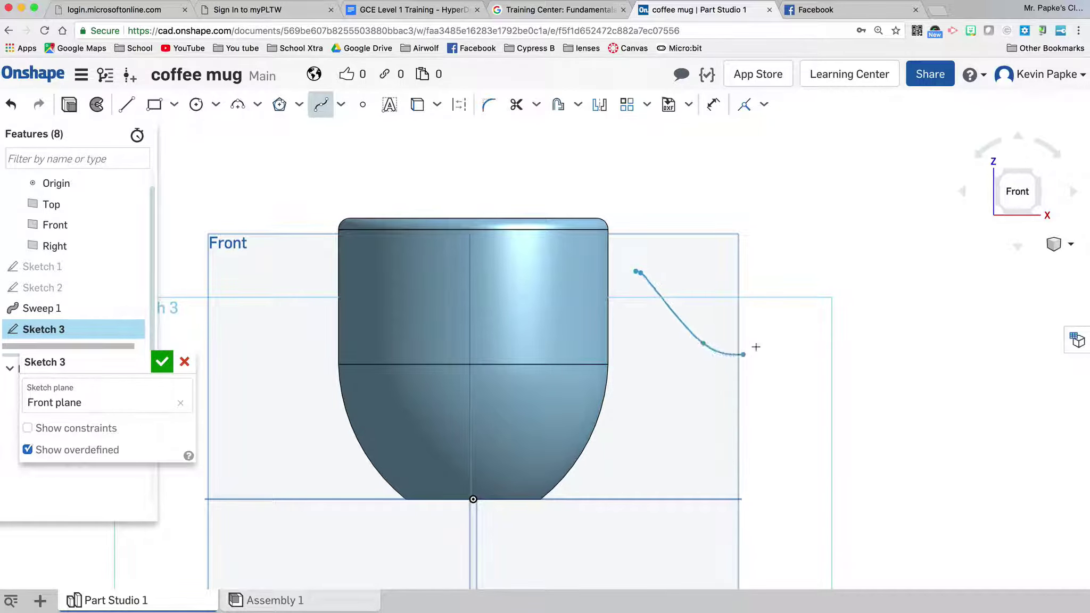
left_click(756, 304)
left_click(715, 209)
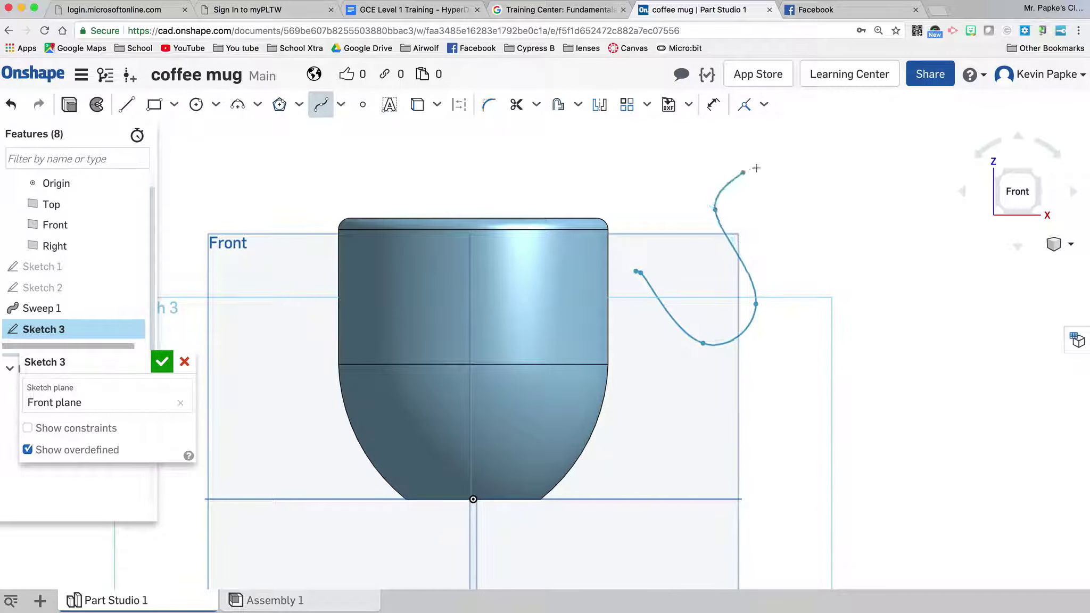
left_click(809, 174)
left_click(844, 262)
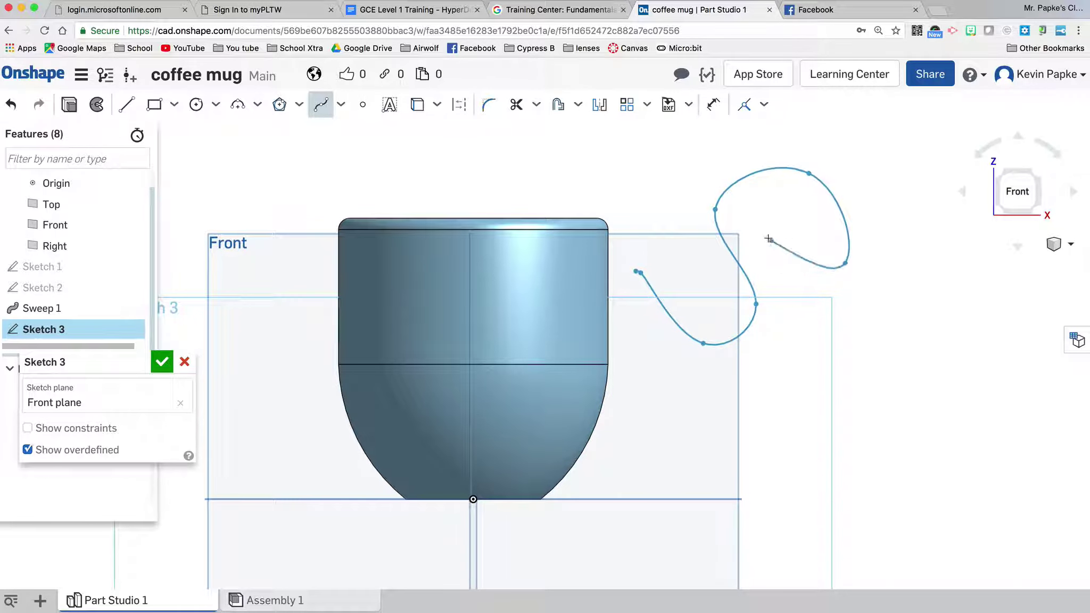
left_click(755, 261)
left_click(848, 326)
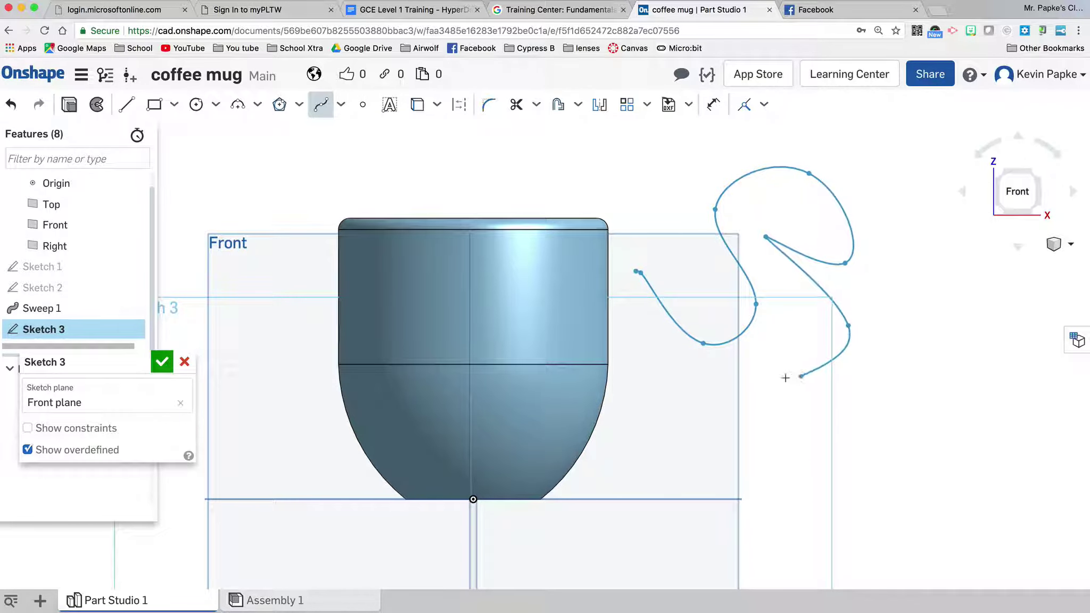
double_click(765, 382)
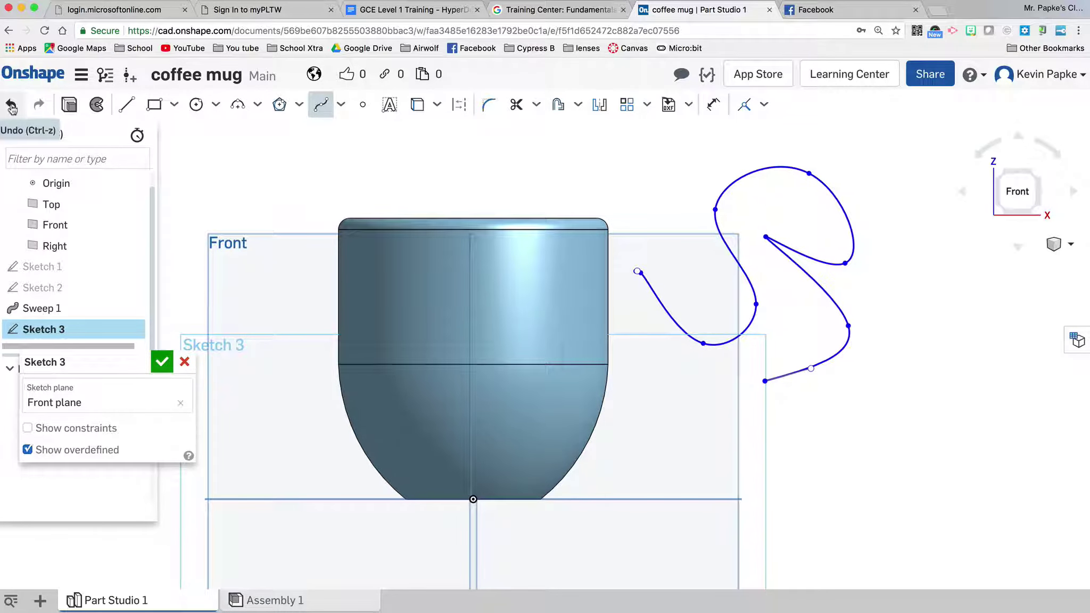
left_click(12, 106)
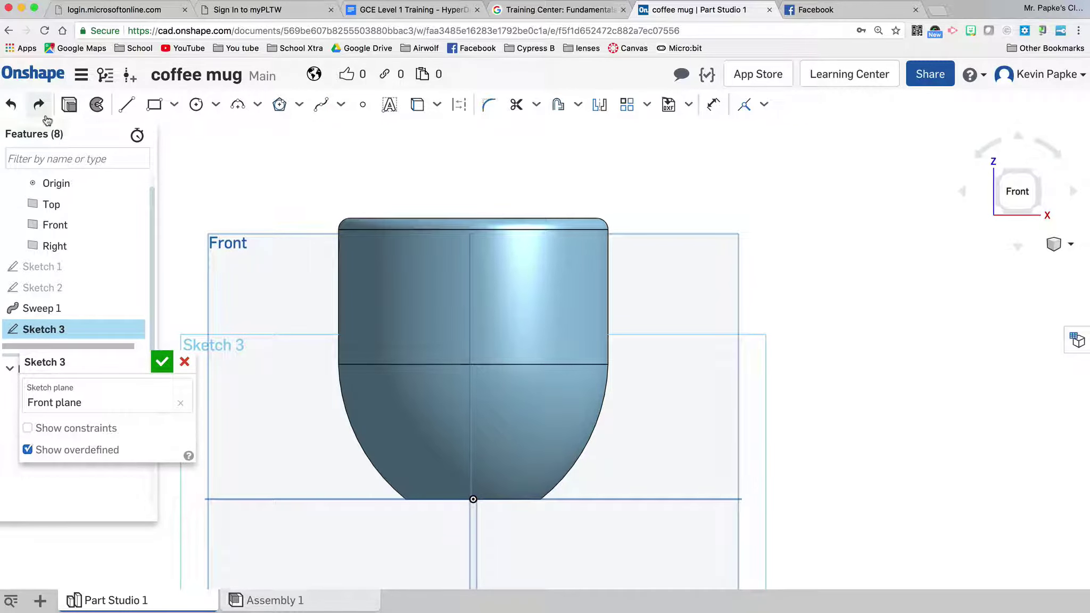
- Draw a C-shaped six-point handle spline starting inside the mug's upper right wall and ending inside its lower wall, and accept the sketch
left_click(321, 106)
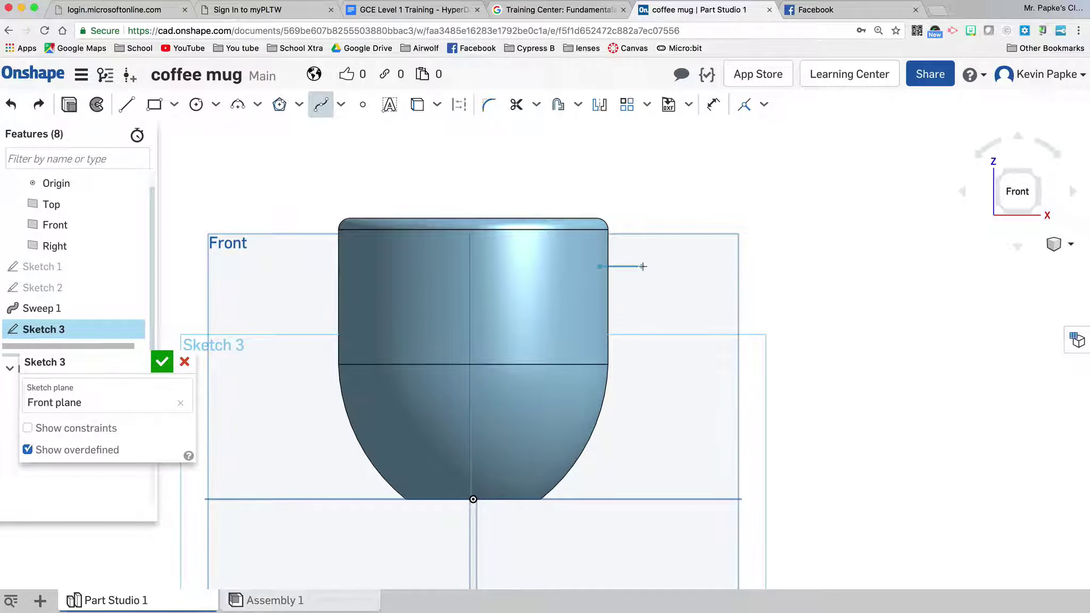
left_click(678, 278)
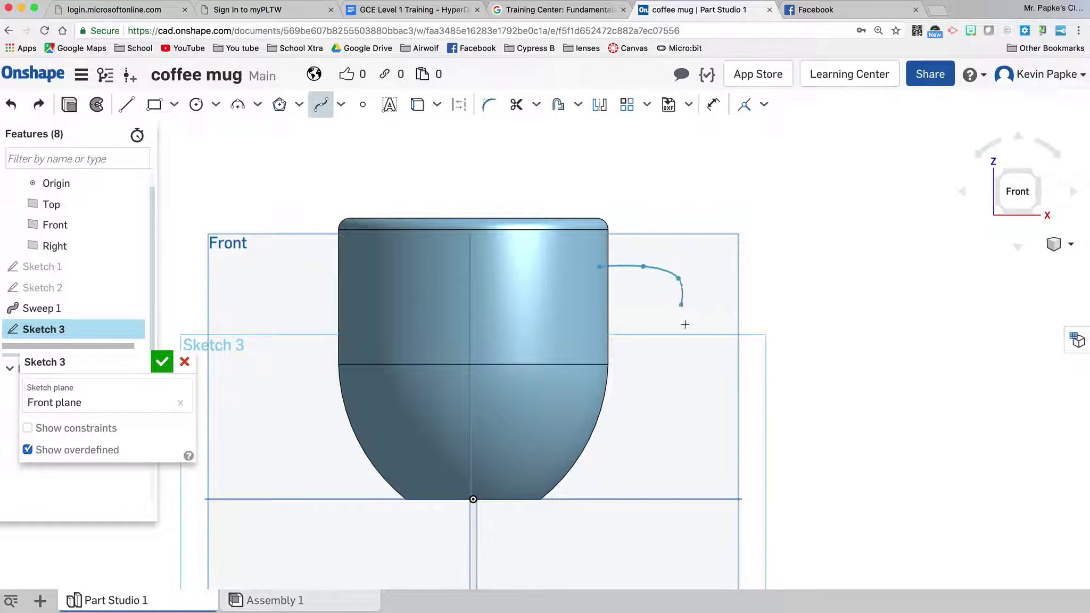
left_click(690, 358)
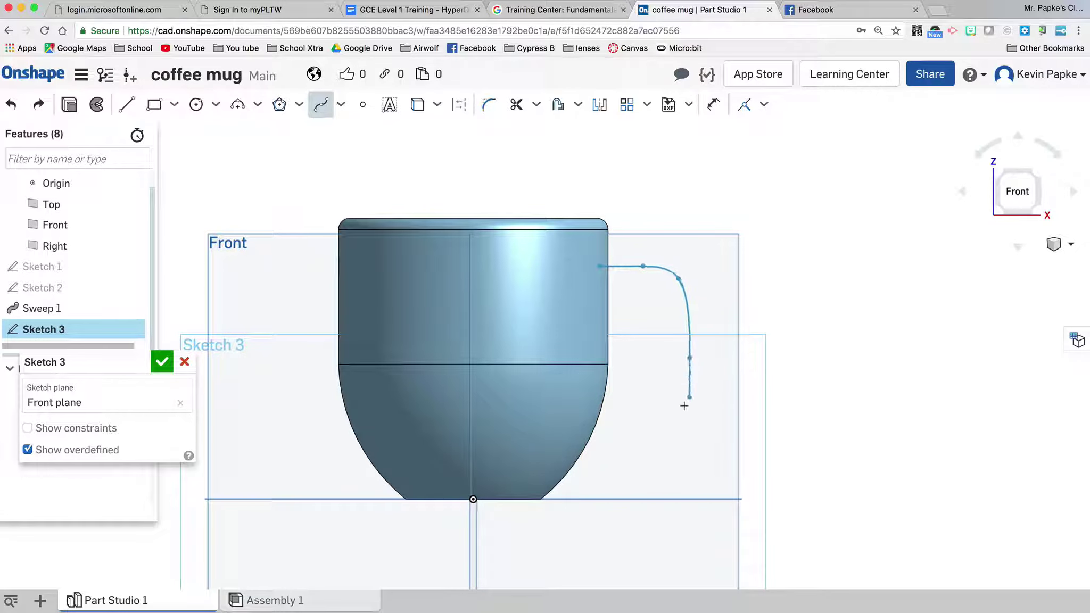
left_click(654, 429)
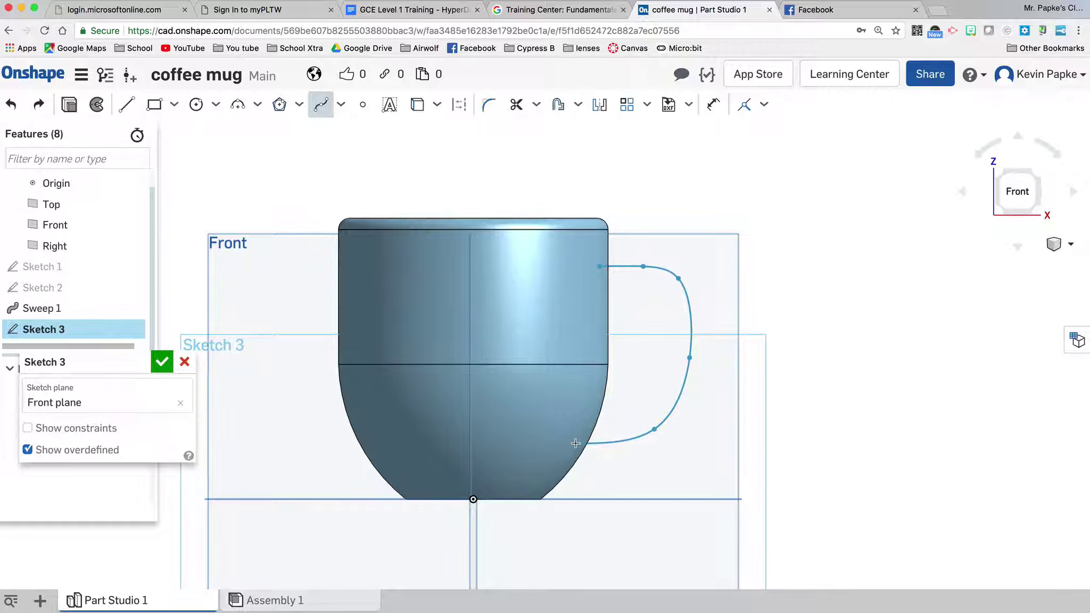
left_click(575, 445)
key("Escape")
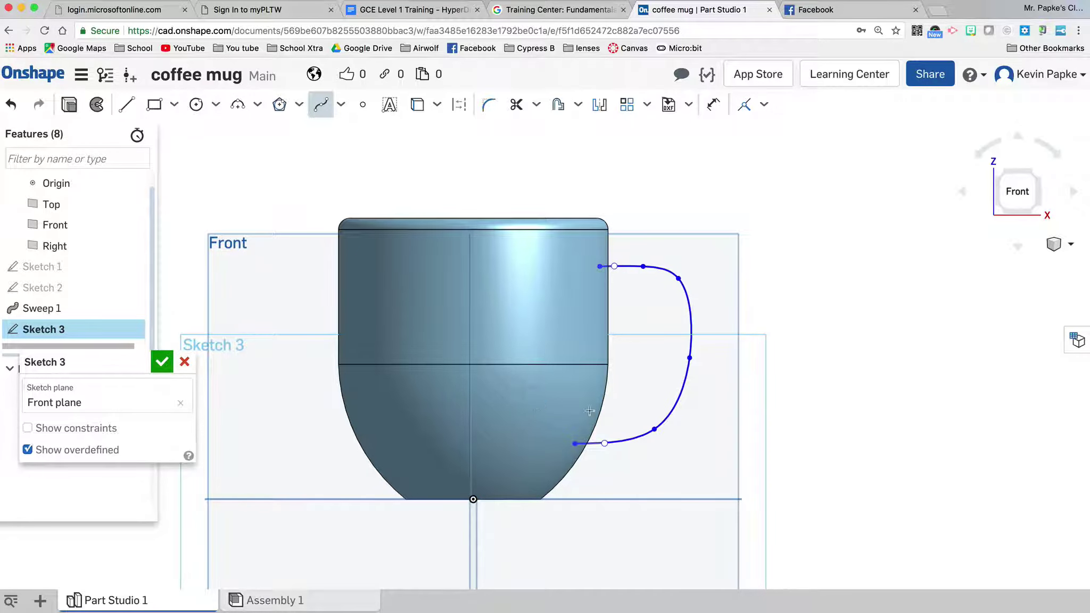
right_click_drag(907, 372, 867, 402)
mouse_move(866, 414)
right_mouse_down()
mouse_move(868, 372)
mouse_move(852, 396)
mouse_move(886, 424)
mouse_move(856, 389)
mouse_move(887, 376)
mouse_move(902, 384)
right_mouse_up()
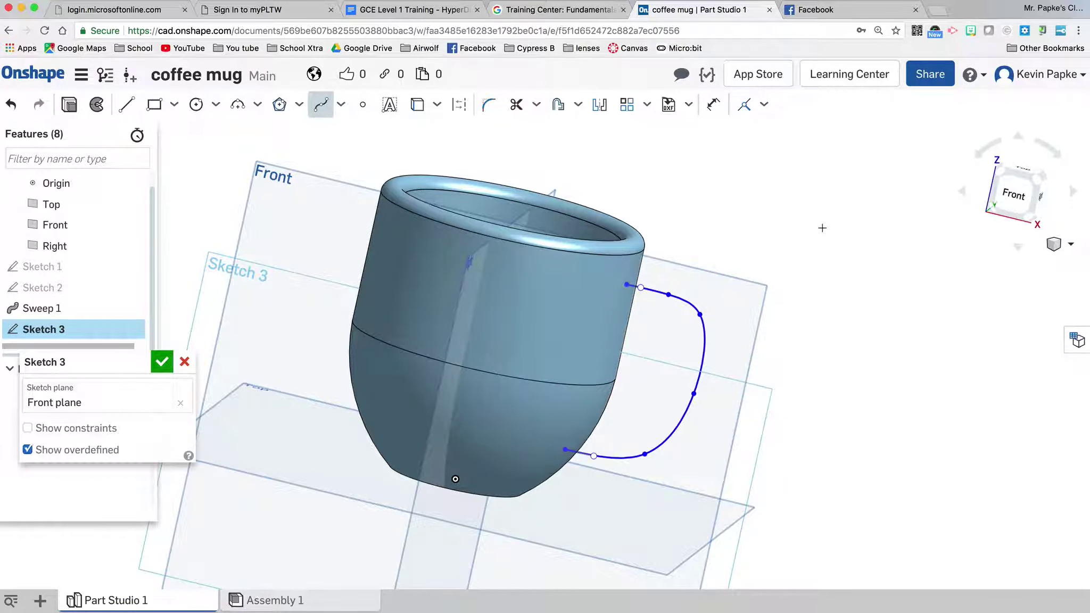
left_click(161, 363)
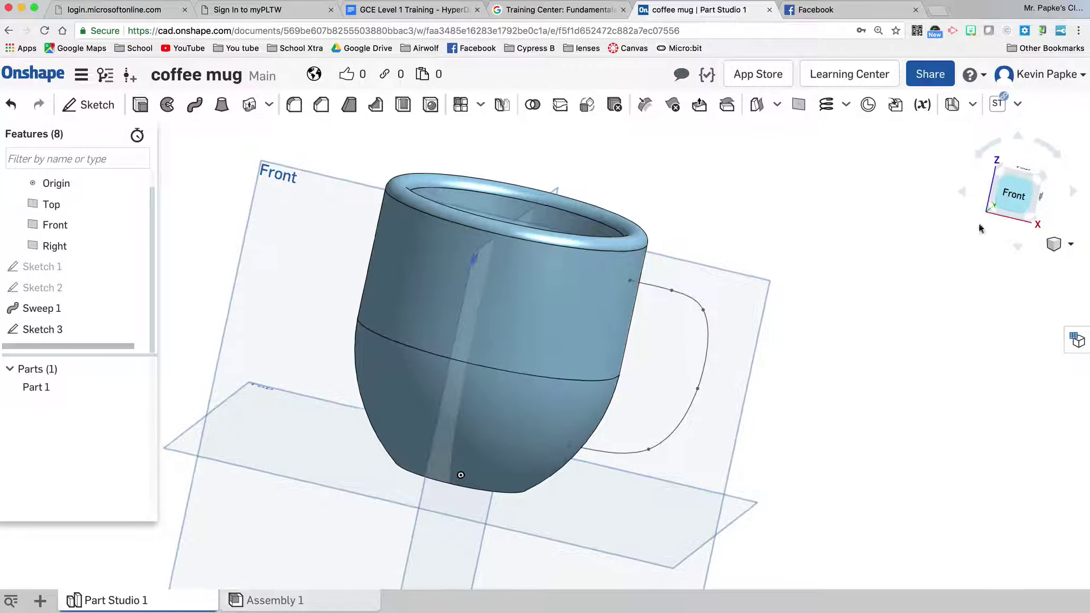
- Create a Curve point plane on the handle spline at its upper outer bend point
middle_click_drag(910, 210, 761, 308)
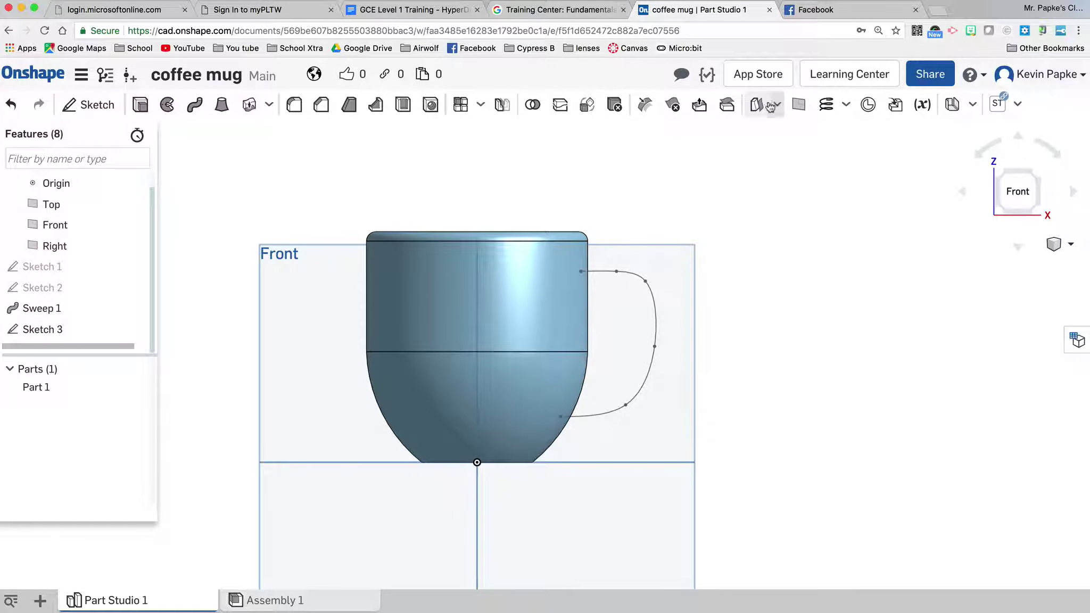
left_click(777, 106)
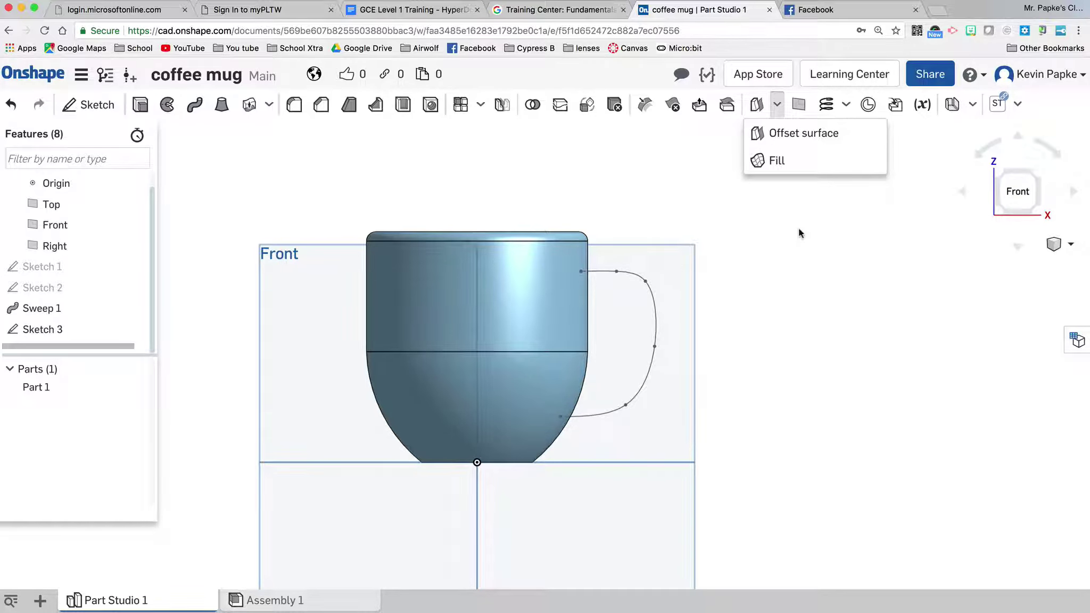
left_click(798, 107)
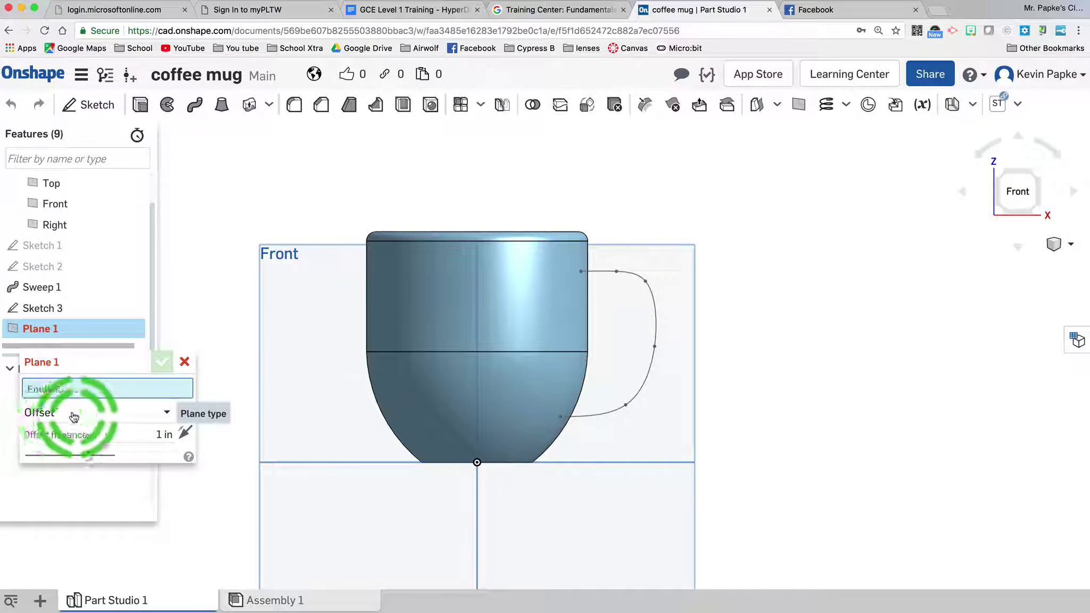
left_click(163, 420)
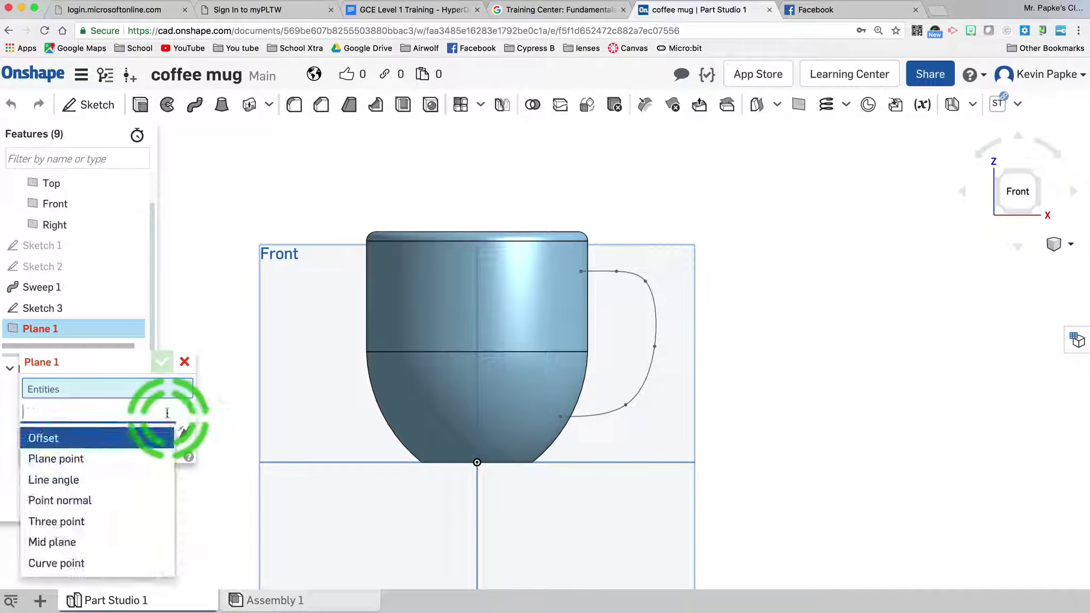
left_click(83, 564)
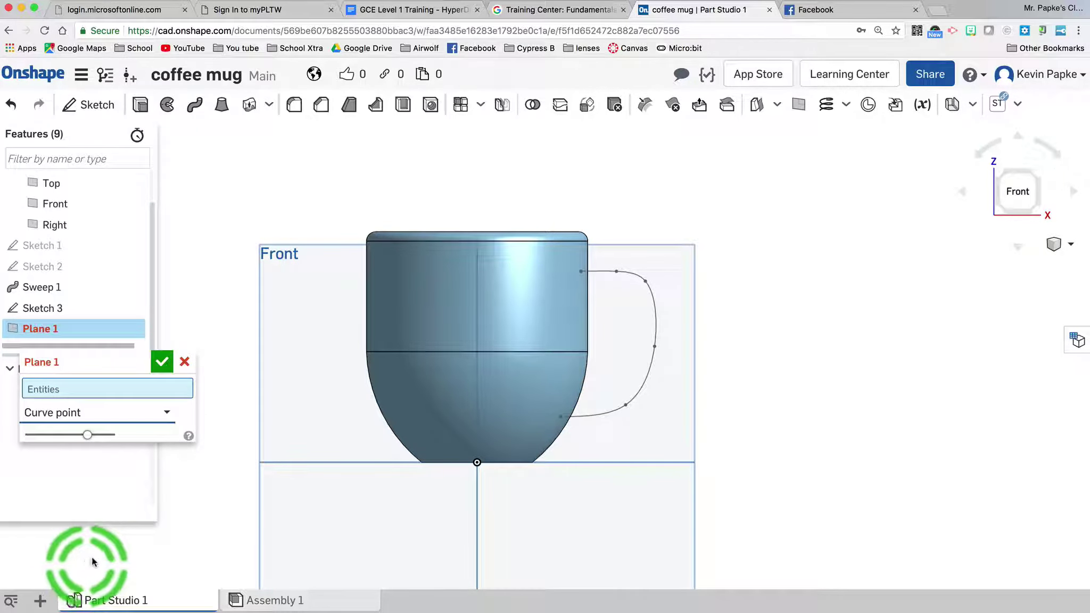
left_click(630, 272)
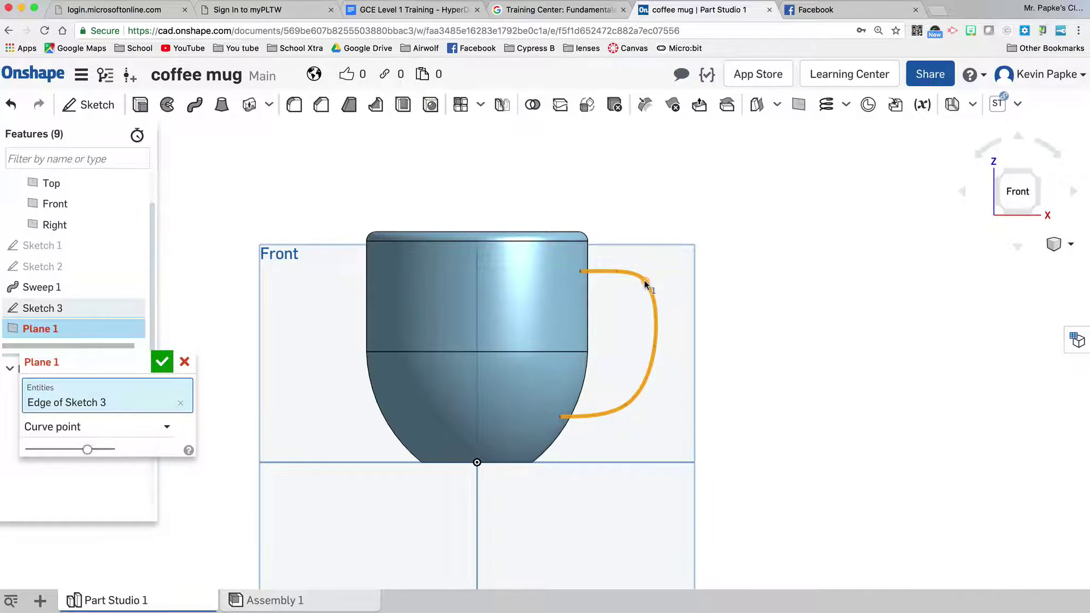
left_click(644, 281)
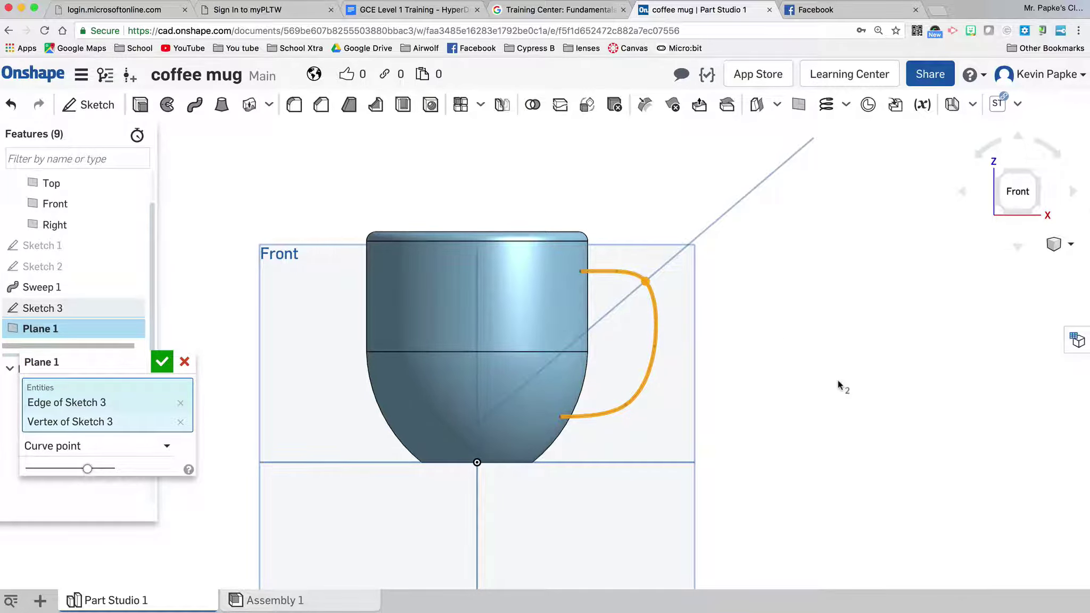
mouse_move(866, 372)
right_mouse_down()
mouse_move(844, 362)
mouse_move(832, 370)
mouse_move(846, 380)
right_mouse_up()
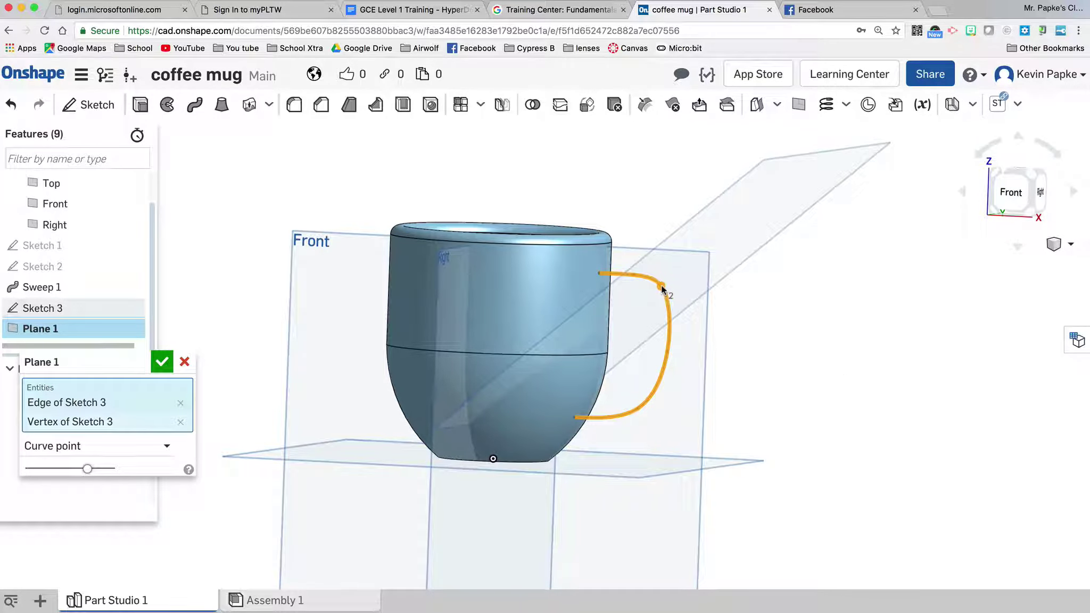
right_click_drag(844, 341, 825, 327)
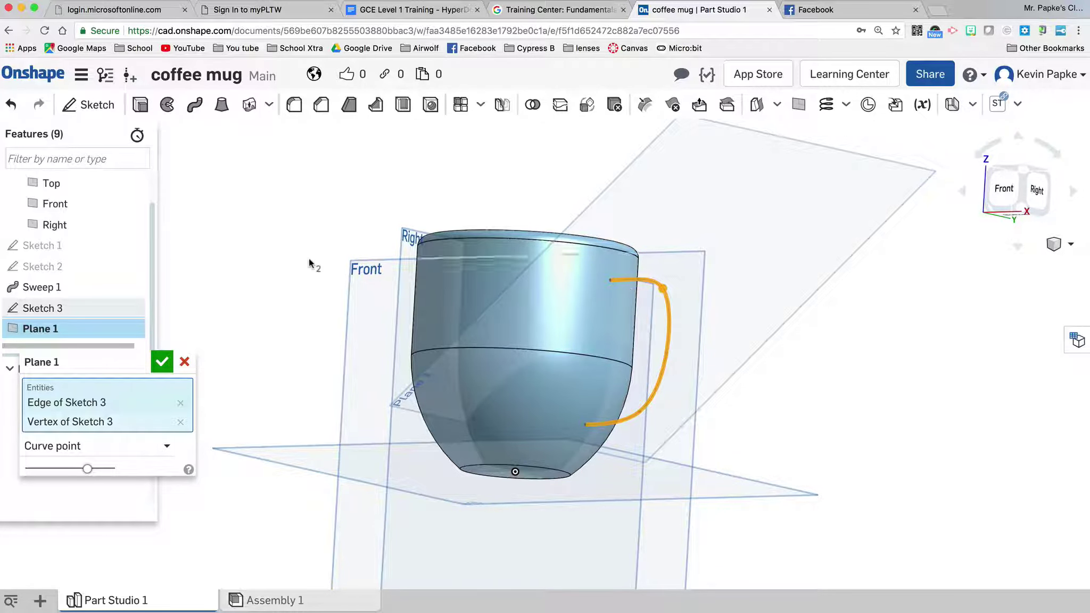
left_click(162, 362)
- Start a sketch on the new curve-point plane and draw a circle about 1.25 in in diameter centred on the spline's upper bend point
scroll(163, 351, "up", 1)
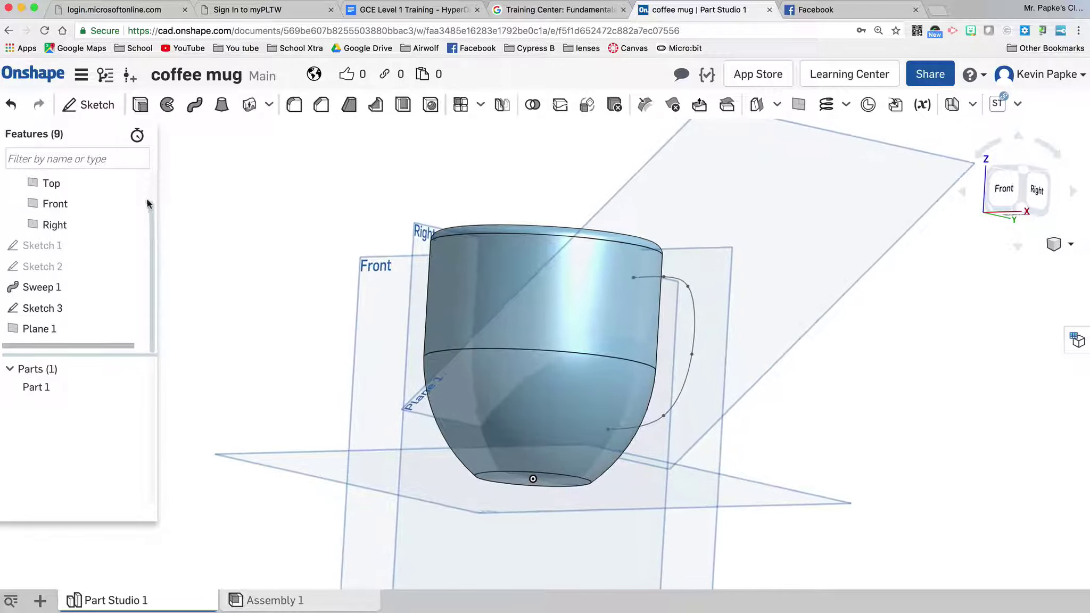
left_click(93, 106)
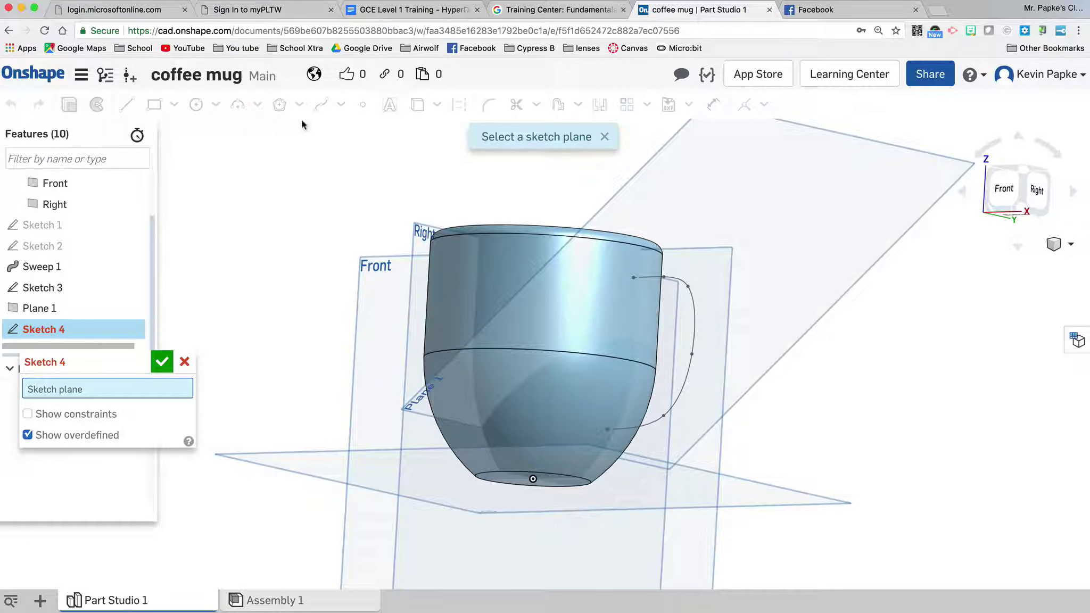
left_click(740, 189)
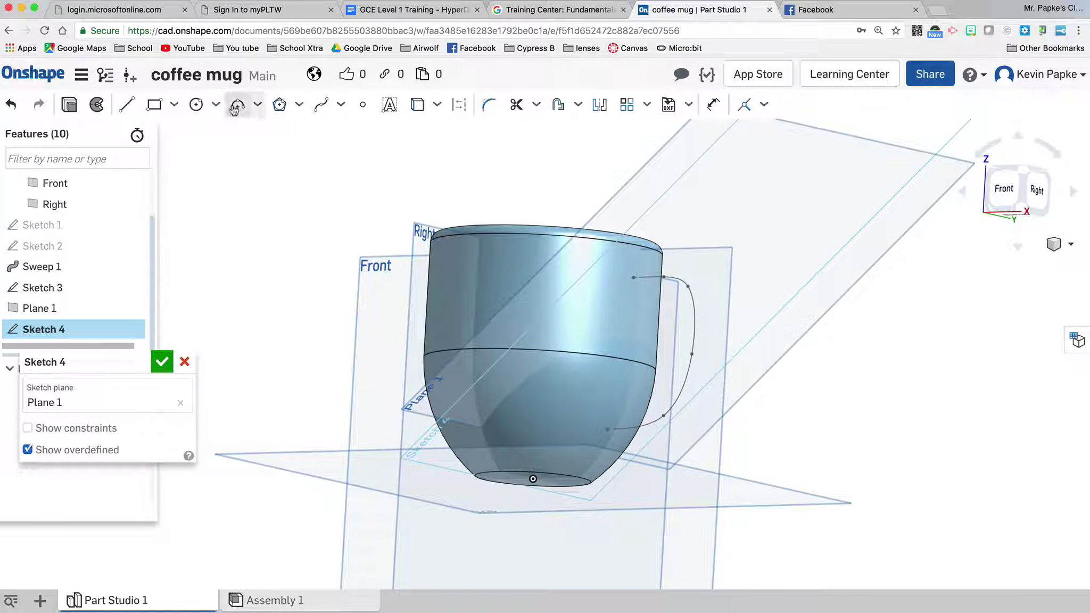
left_click(196, 105)
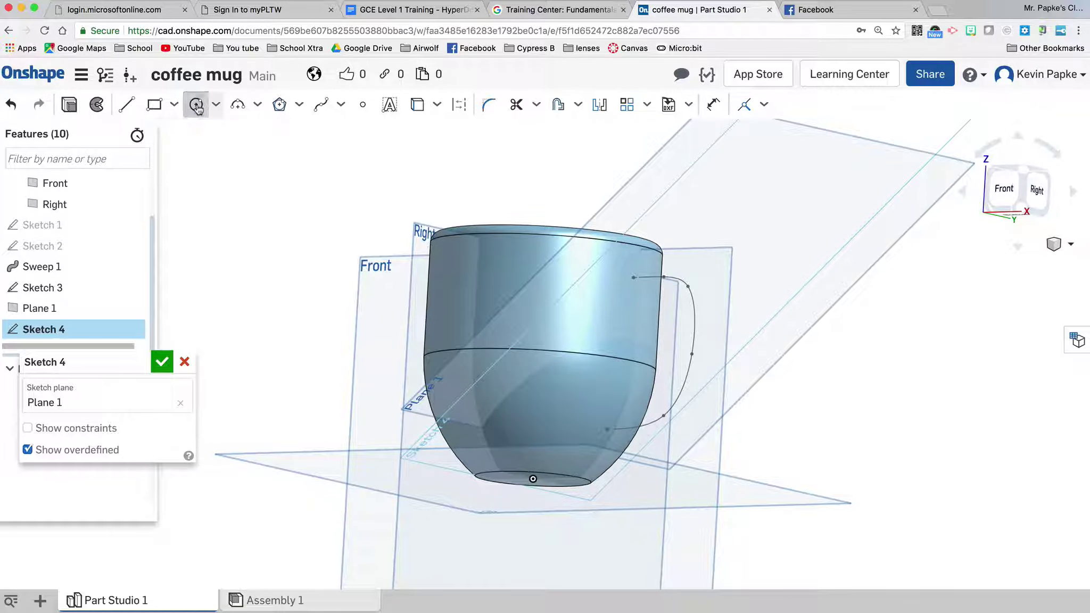
left_click(688, 287)
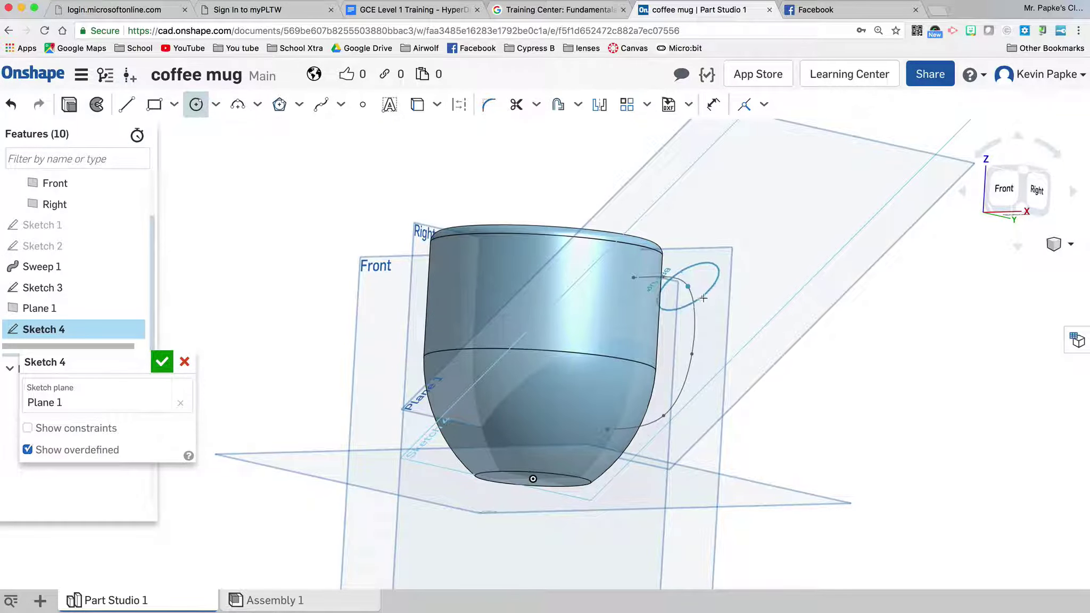
left_click(707, 301)
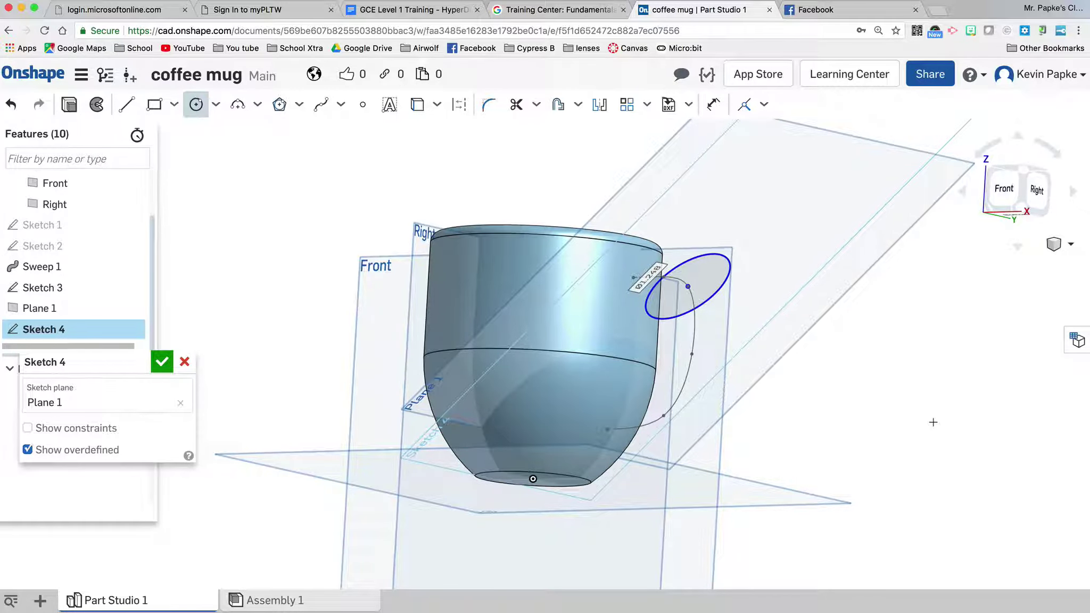
- Set the handle circle's diameter to 0.35 in, check it against the spline path and accept the sketch
right_click_drag(934, 431, 889, 396)
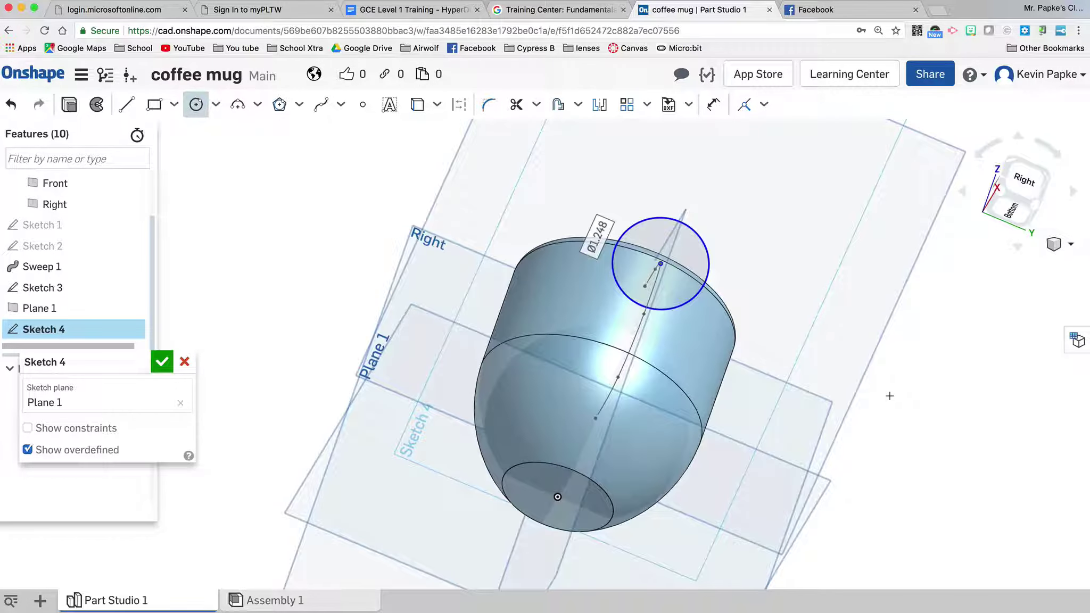
key("n")
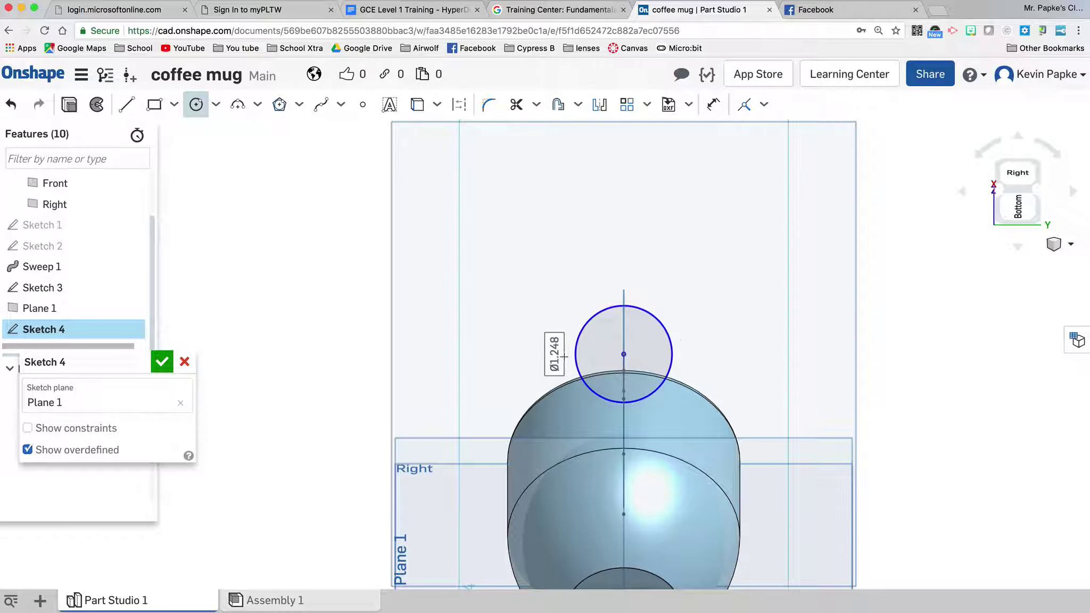
type("0.35")
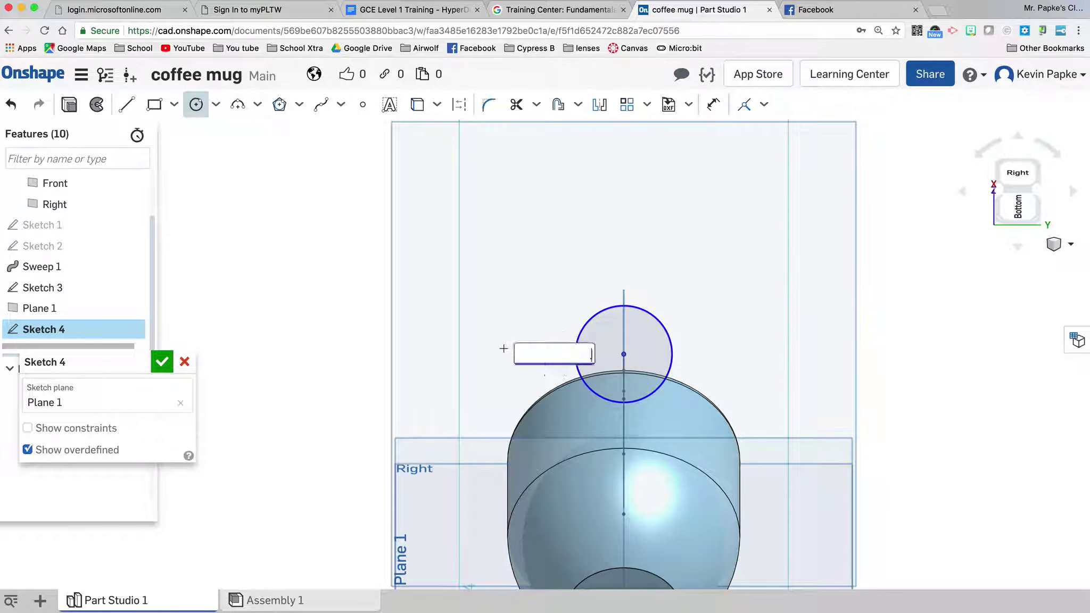
key("Return")
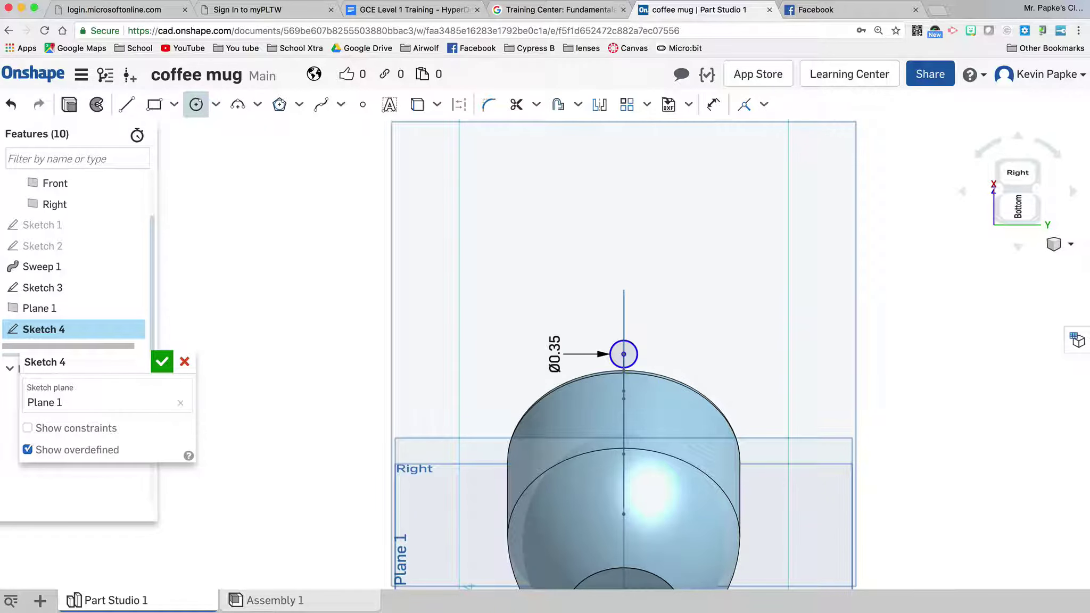
mouse_move(876, 337)
right_mouse_down()
mouse_move(956, 366)
mouse_move(847, 409)
right_mouse_up()
middle_click_drag(858, 418, 837, 284)
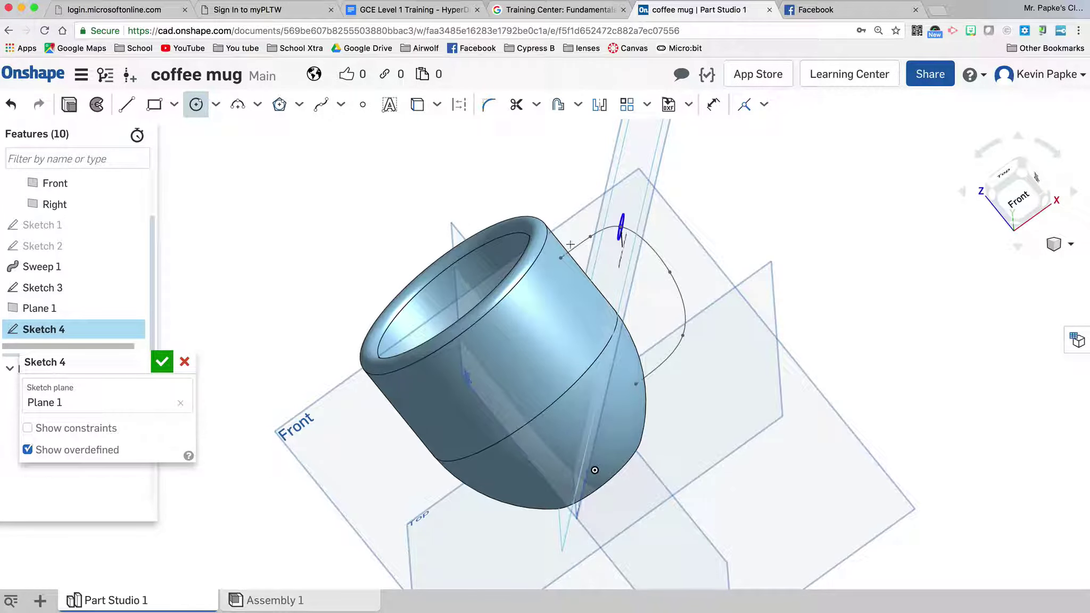
right_click_drag(779, 243, 864, 222)
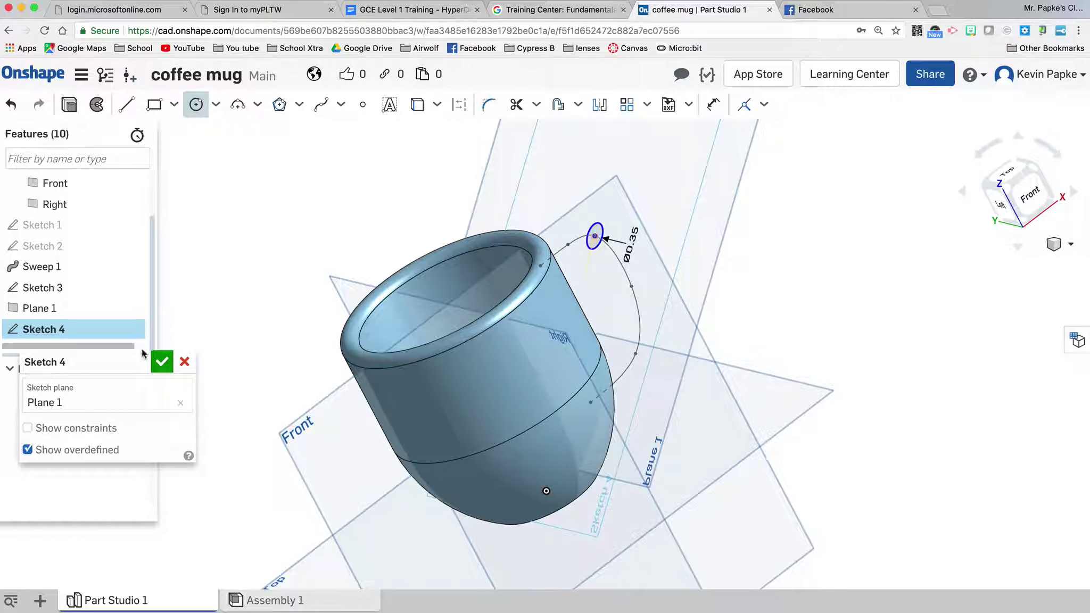
left_click(161, 362)
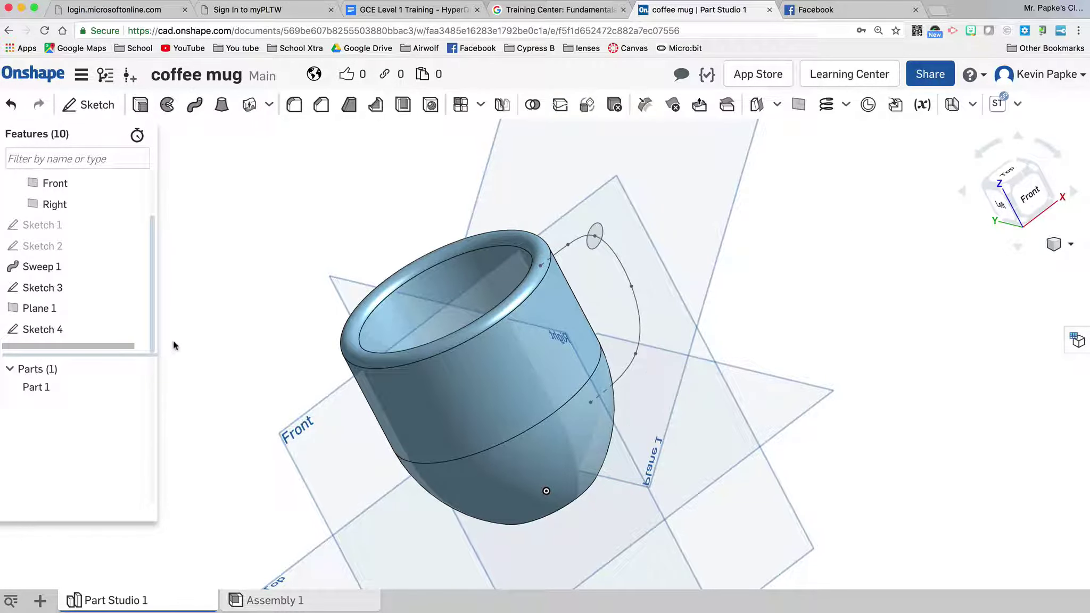
- Sweep the 0.35 in circle along the handle spline as a solid added to the mug body
left_click(195, 107)
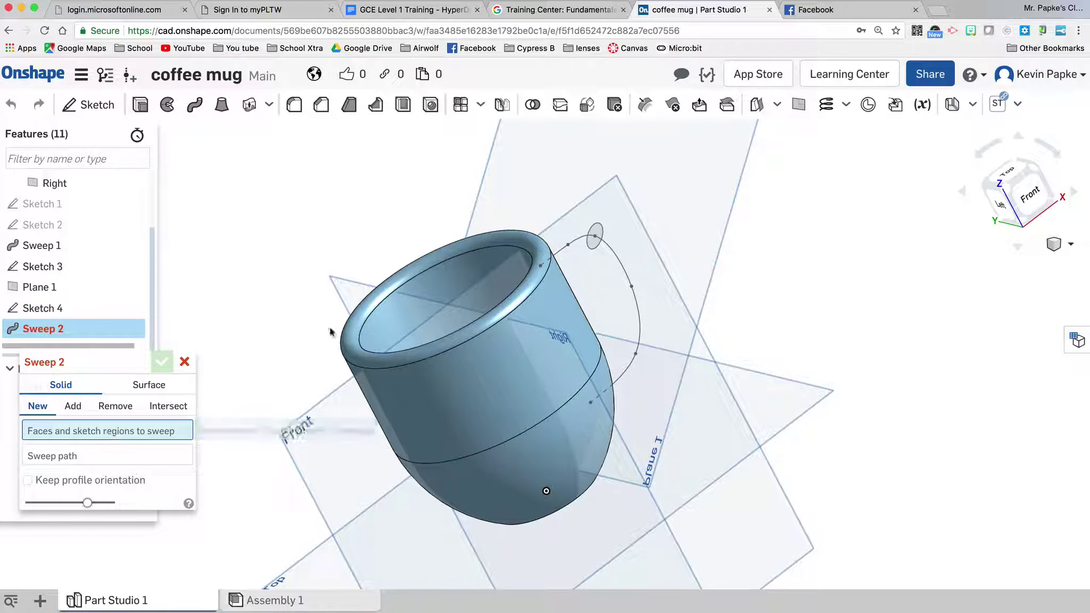
left_click(597, 241)
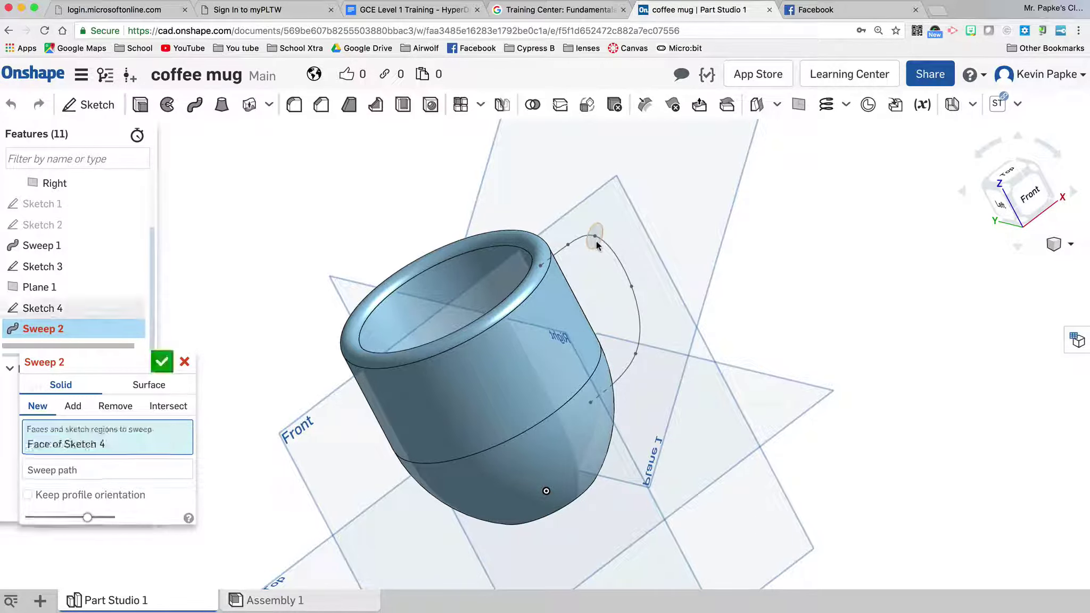
left_click(58, 470)
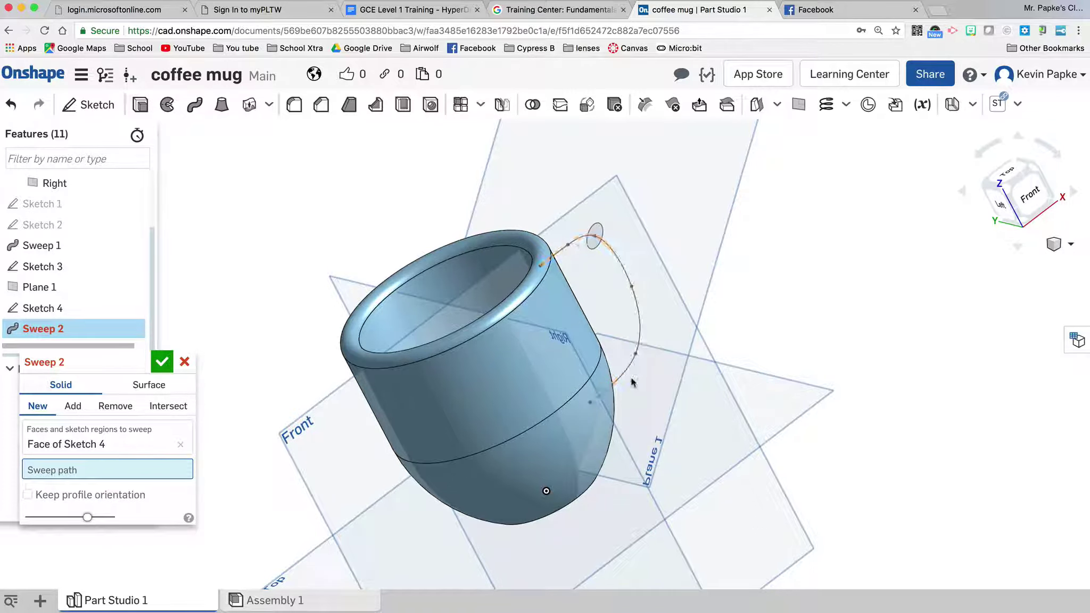
left_click(621, 267)
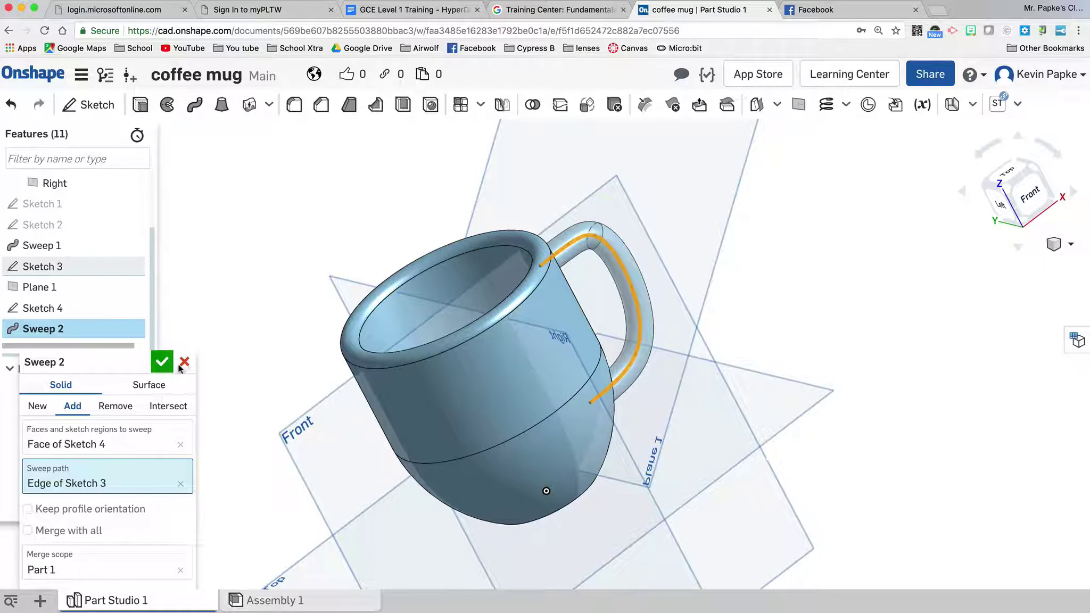
left_click(161, 364)
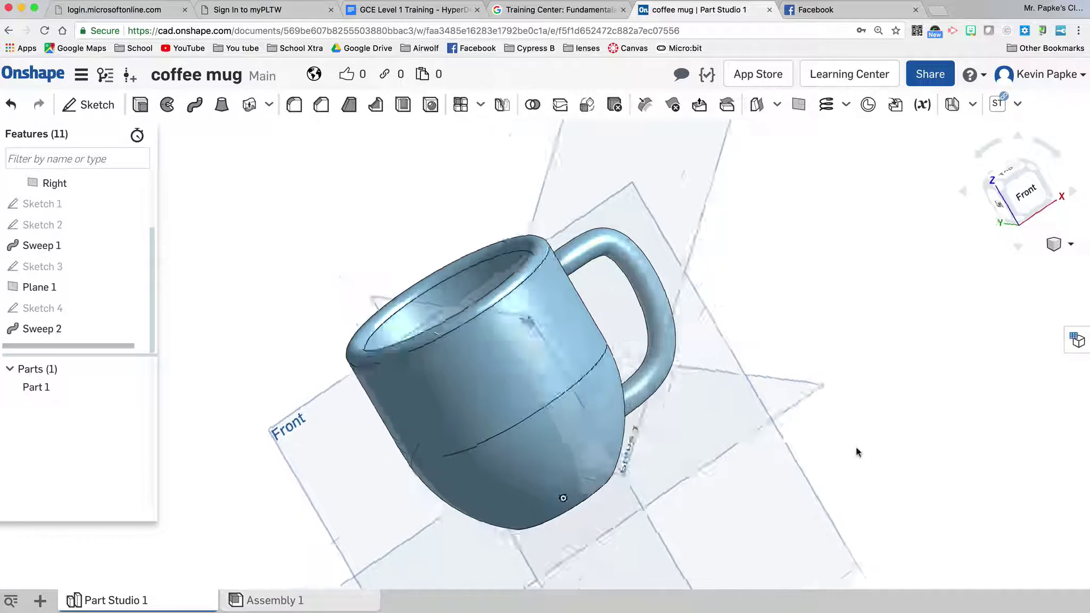